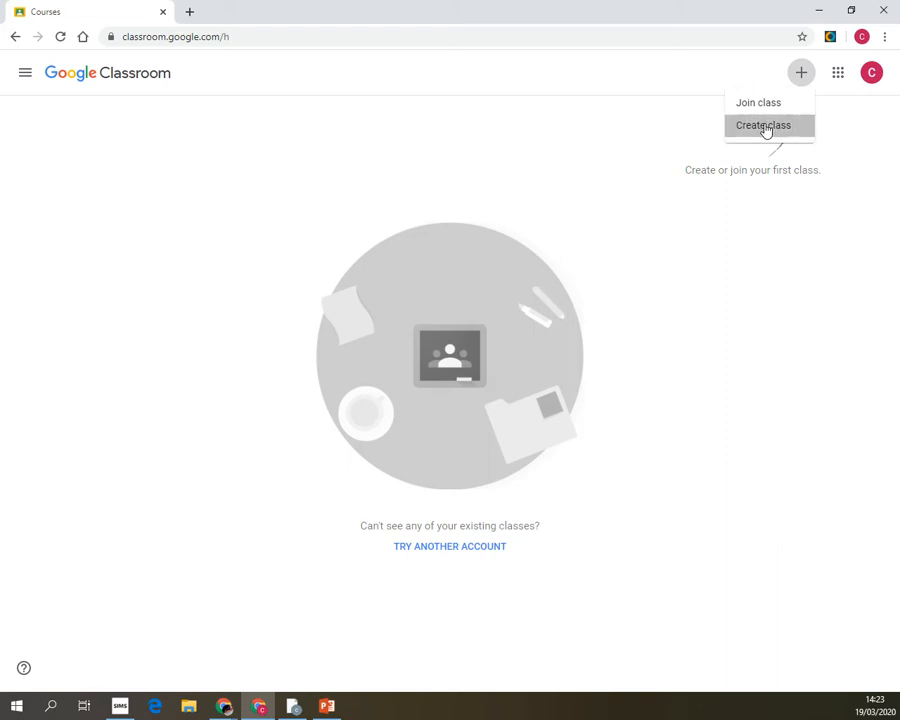
Step: Start creating a new class and enter "Computer Science Y12" as the class name
{"action": "left_click", "coordinate": [765, 126]}
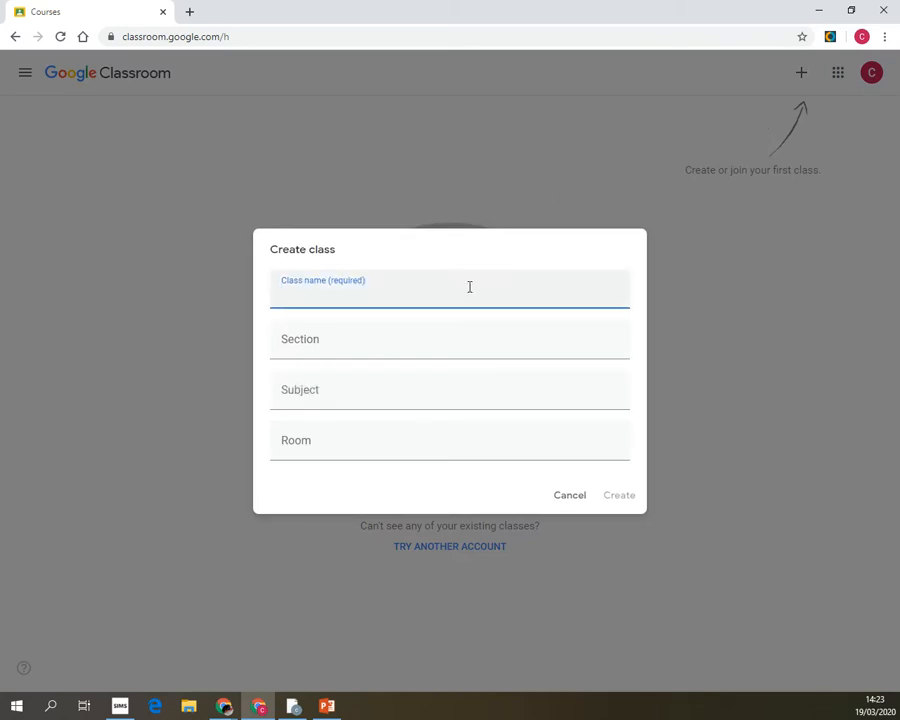
{"action": "type", "text": "Computer Science Y12"}
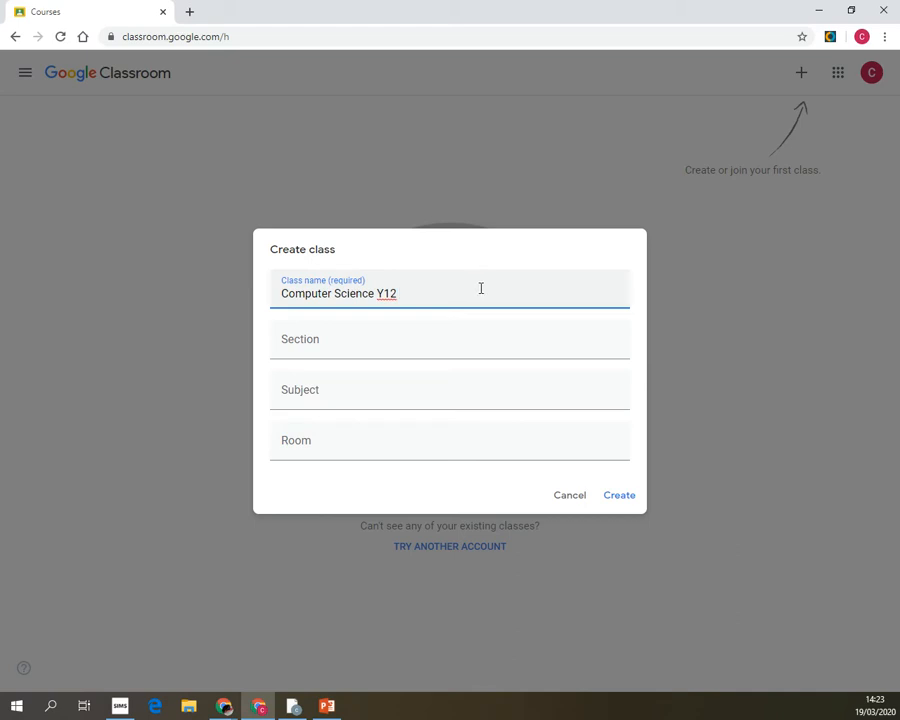
{"action": "left_click", "coordinate": [345, 337]}
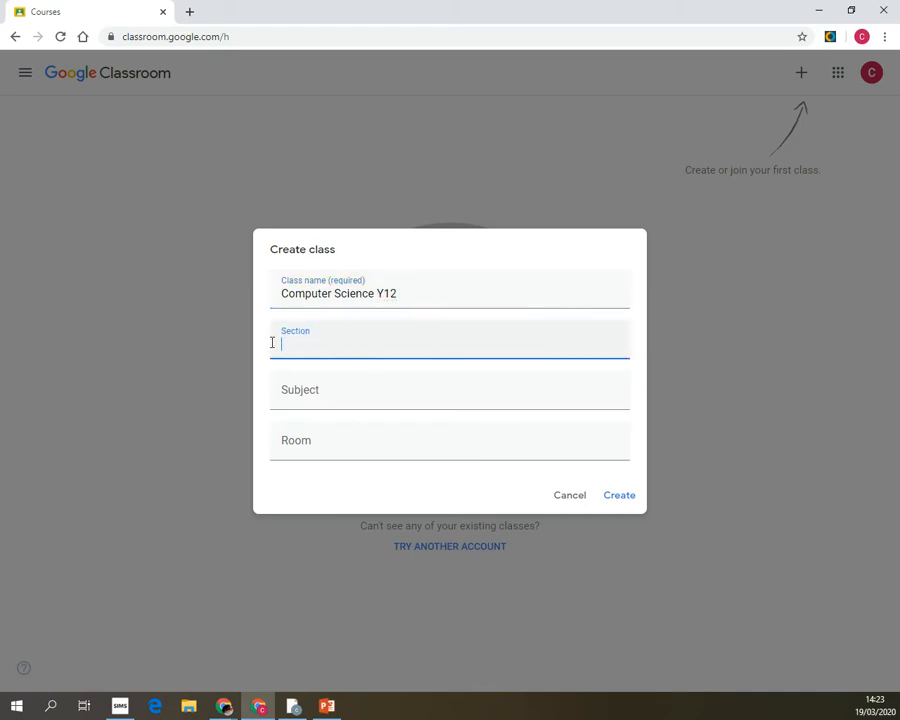
{"action": "left_click", "coordinate": [312, 390]}
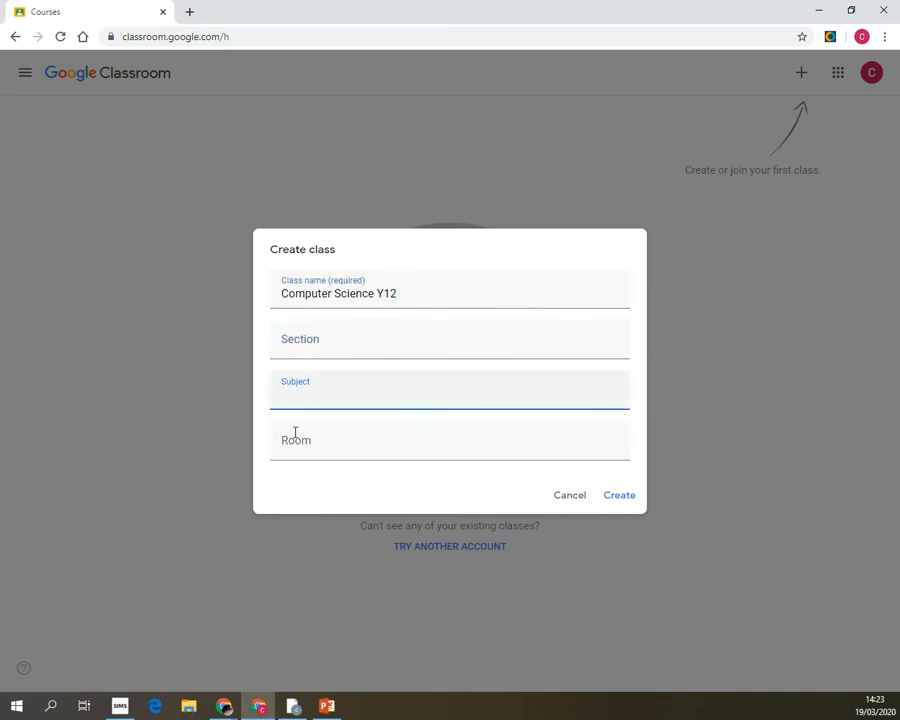
{"action": "left_click", "coordinate": [299, 444]}
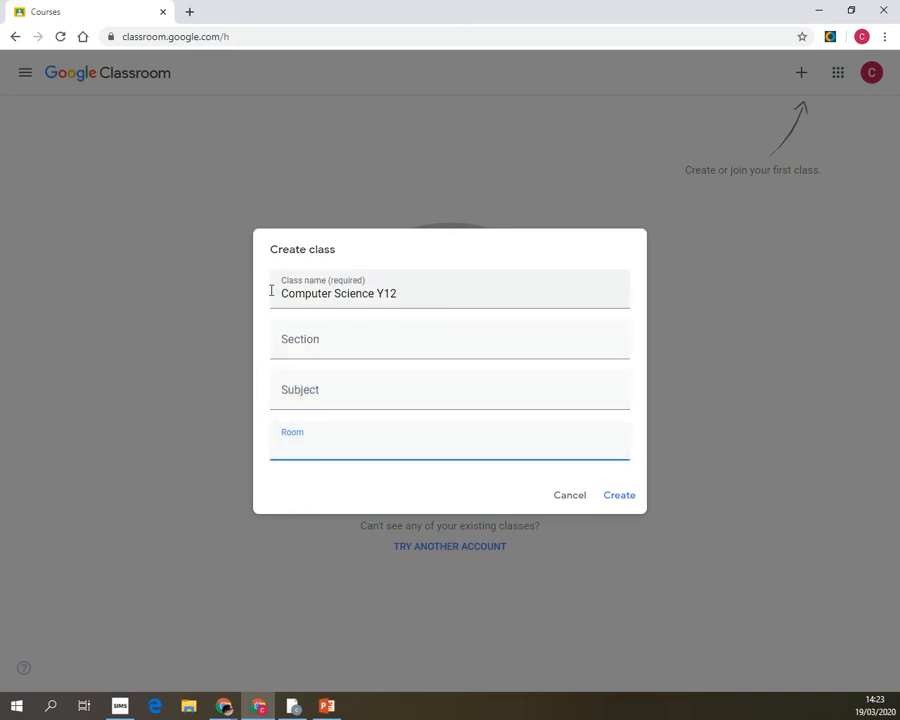
{"action": "left_click_drag", "start_coordinate": [279, 293], "coordinate": [375, 293]}
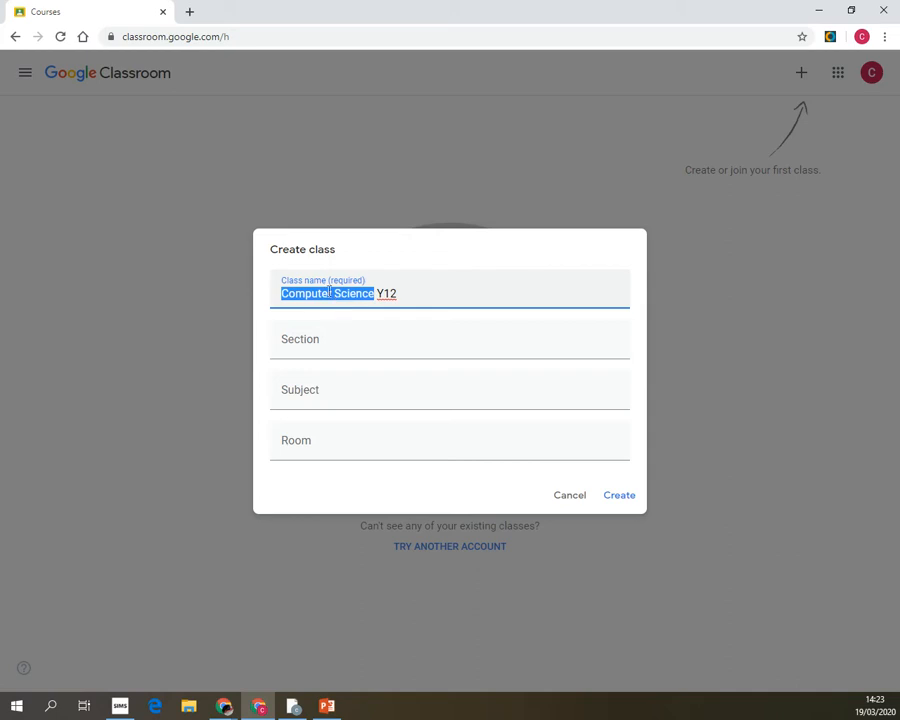
{"action": "left_click_drag", "start_coordinate": [405, 296], "coordinate": [283, 293]}
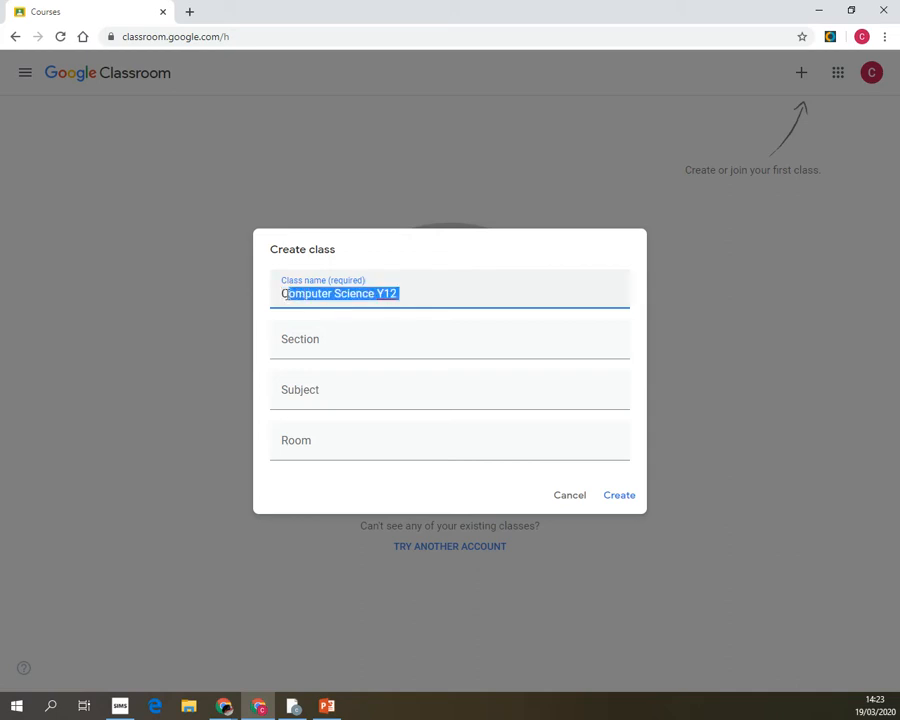
{"action": "left_click", "coordinate": [384, 298]}
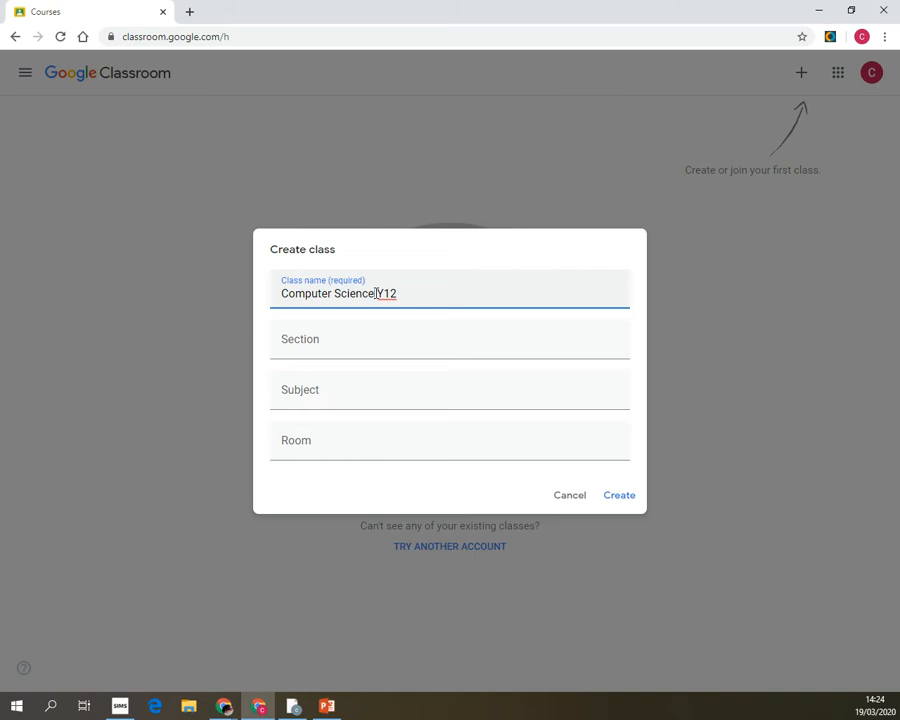
{"action": "triple_click", "coordinate": [376, 293]}
{"action": "type", "text": "8U"}
{"action": "key", "text": "ctrl+z"}
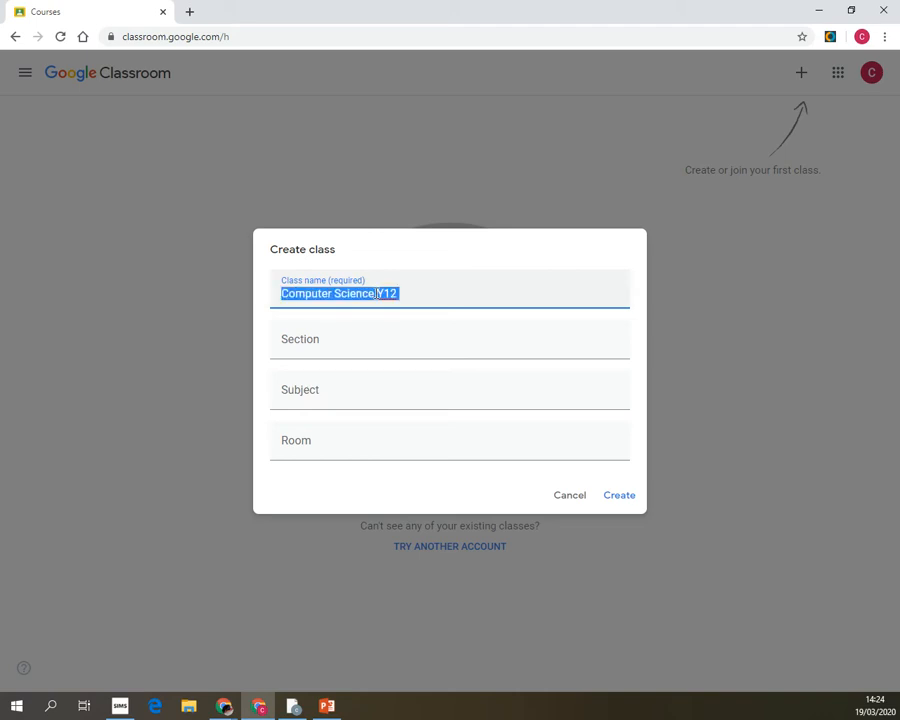
Step: Change the class name to "12A Computer Science", removing the year suffix from the end
{"action": "key", "text": "End"}
{"action": "key", "text": "BackSpace"}
{"action": "key", "text": "BackSpace"}
{"action": "key", "text": "BackSpace"}
{"action": "key", "text": "BackSpace"}
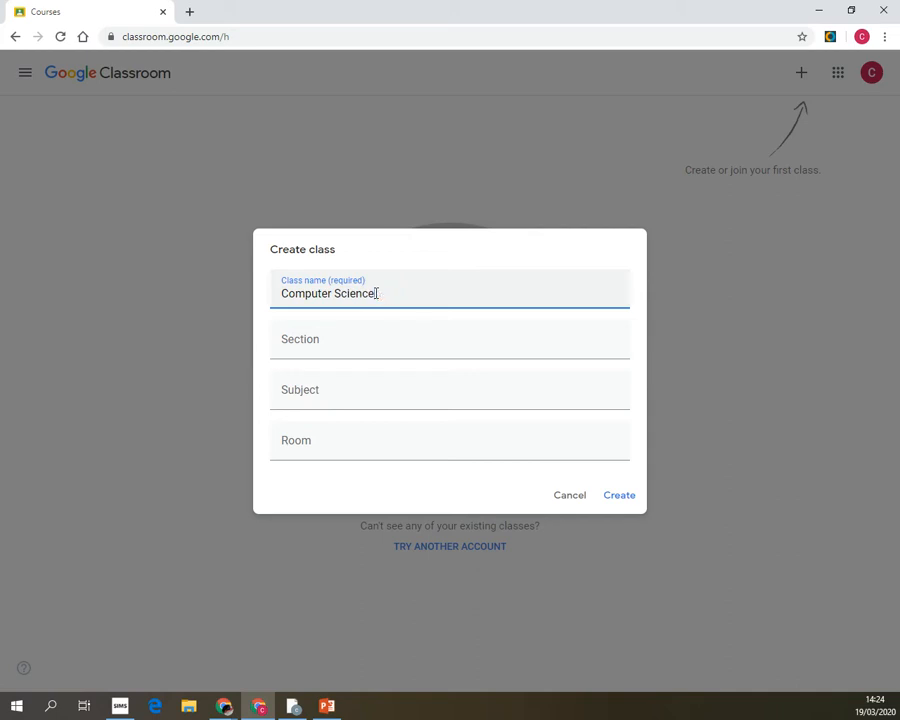
{"action": "type", "text": "12A"}
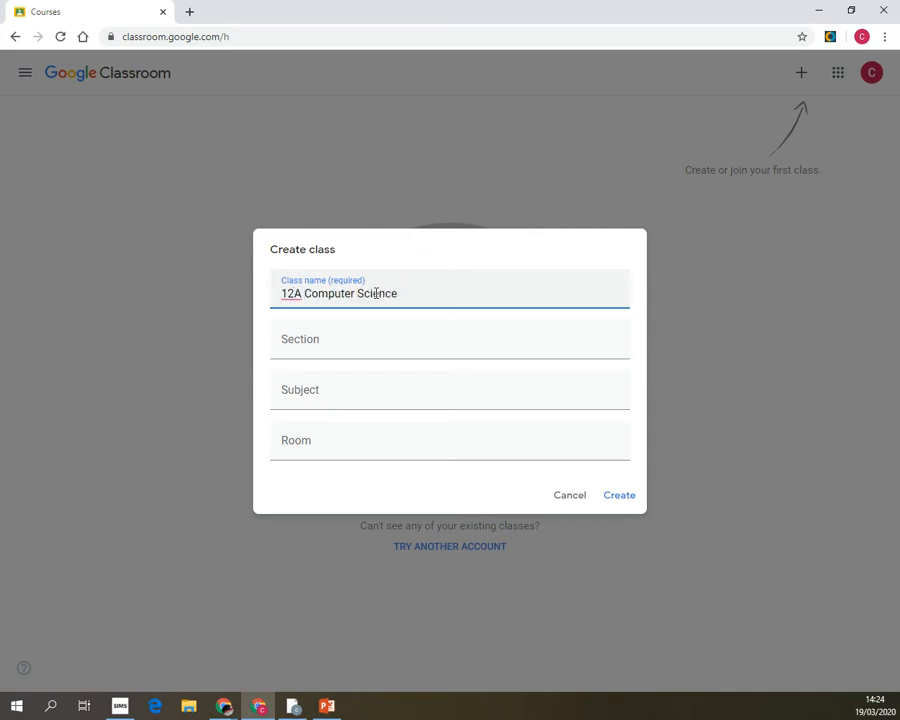
Step: Append a hyphen and the teacher's title and surname to the class name and create the class
{"action": "key", "text": "End"}
{"action": "type", "text": "Mr Mitchell"}
{"action": "key", "text": "ctrl+Left"}
{"action": "key", "text": "ctrl+Left"}
{"action": "type", "text": "-"}
{"action": "left_click", "coordinate": [612, 492]}
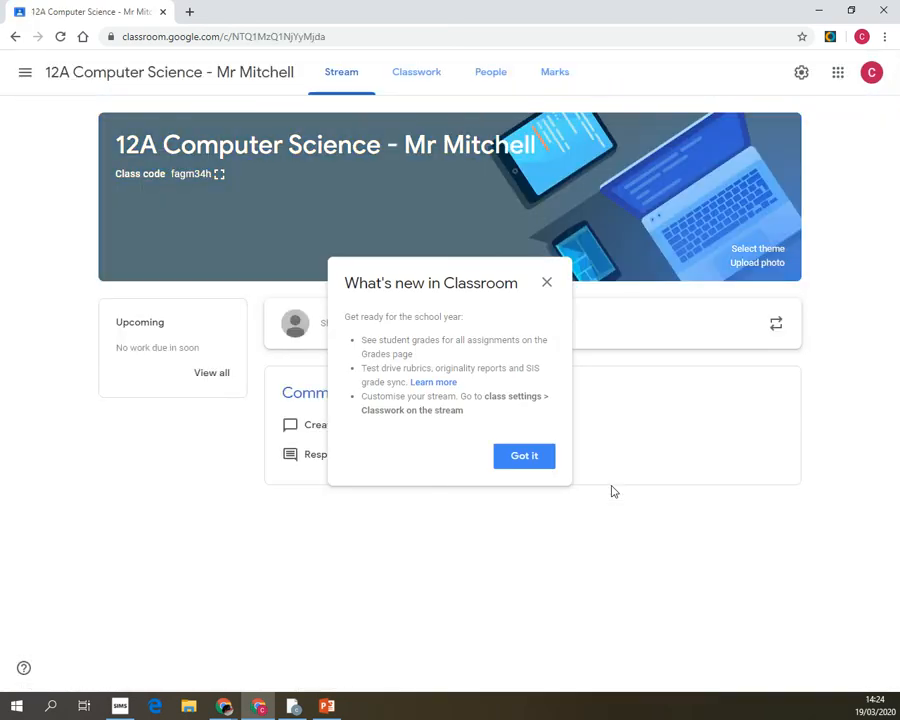
{"action": "left_click", "coordinate": [524, 462]}
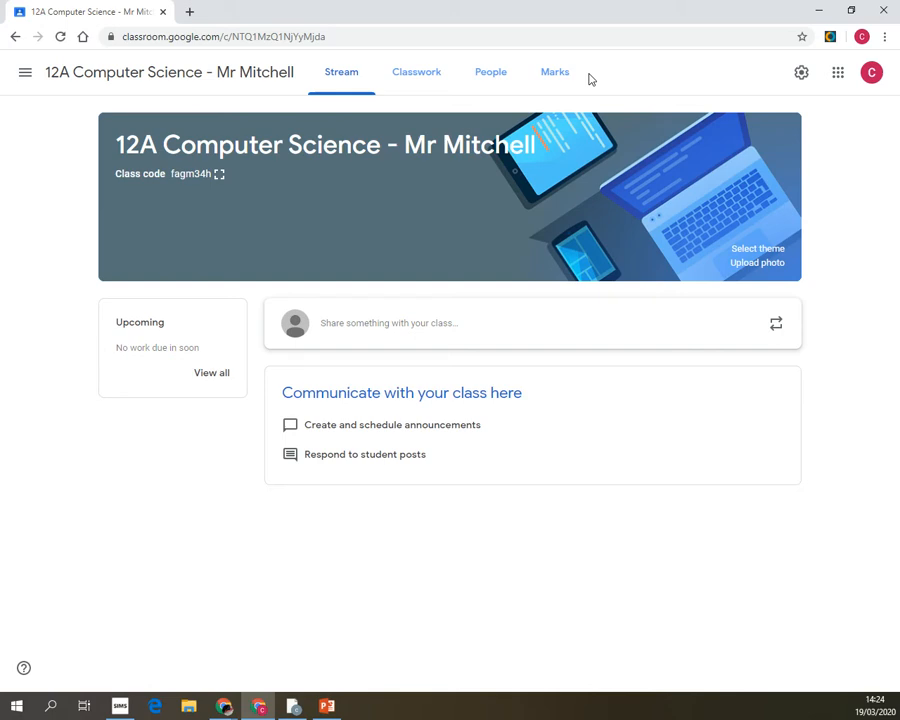
{"action": "left_click", "coordinate": [358, 330]}
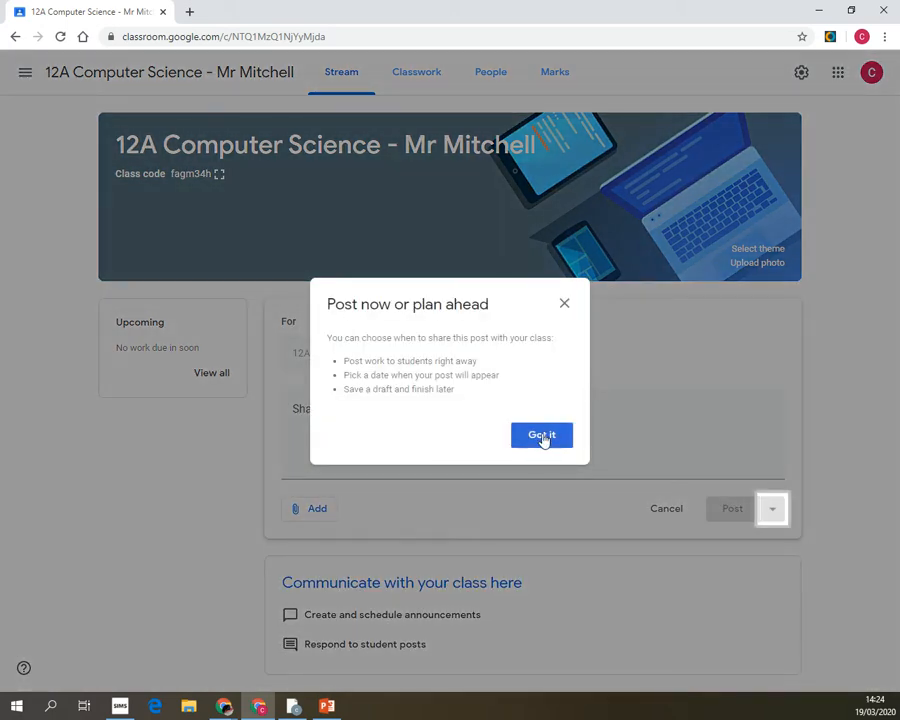
{"action": "left_click", "coordinate": [541, 436]}
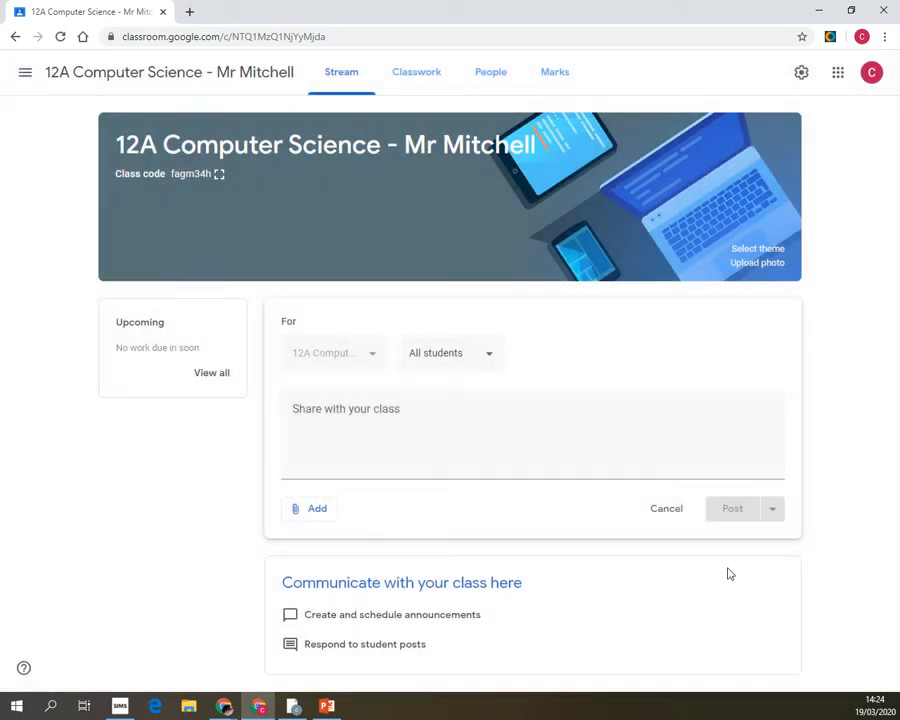
{"action": "left_click", "coordinate": [662, 512]}
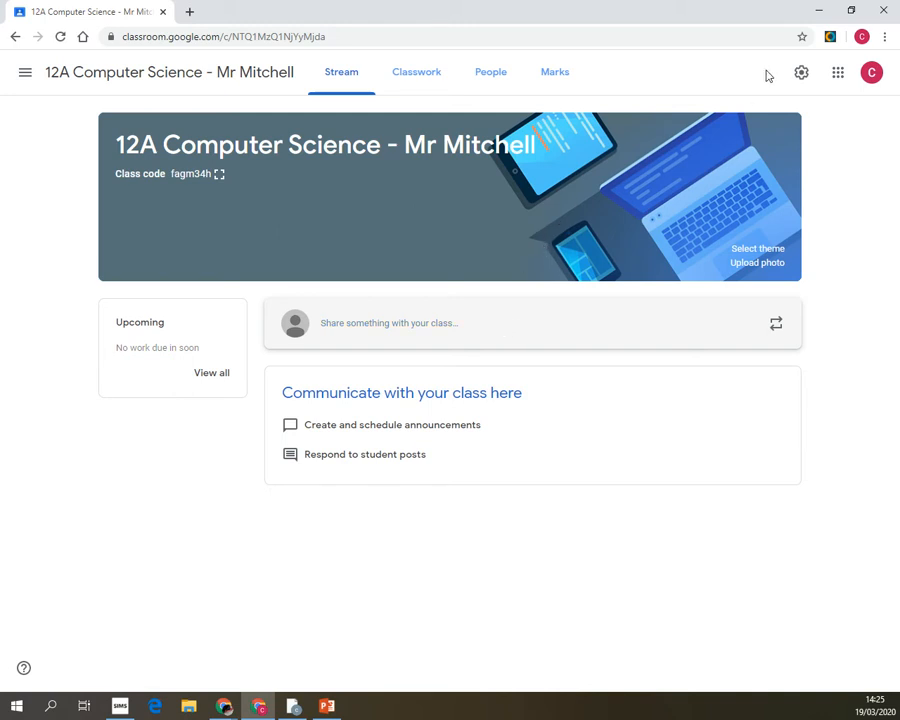
Step: Copy the class code from the Students section of the class's People page
{"action": "left_click", "coordinate": [478, 84]}
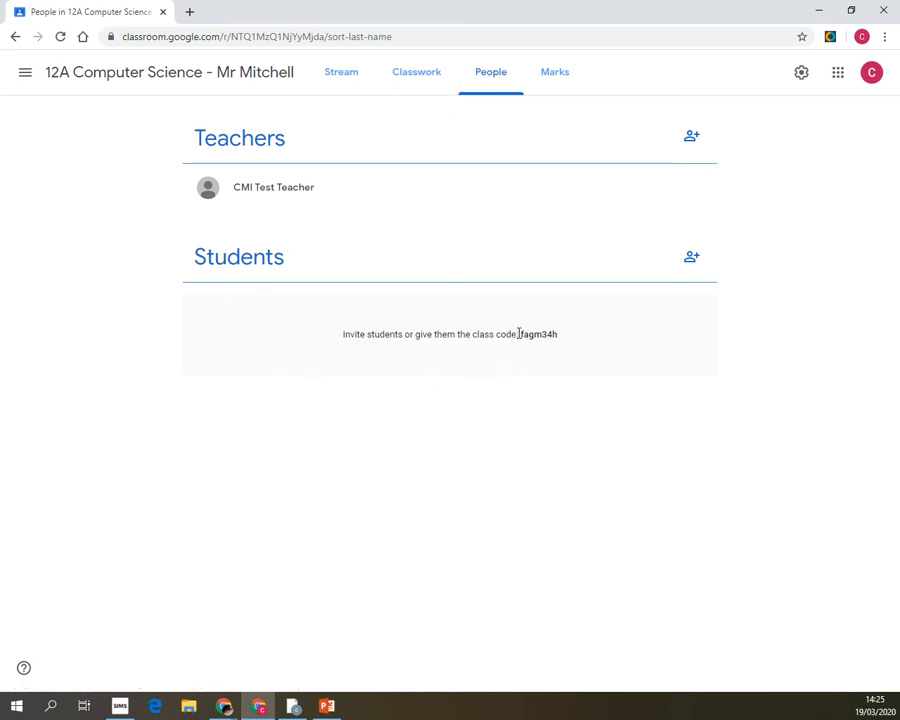
{"action": "left_click_drag", "start_coordinate": [520, 334], "coordinate": [555, 334]}
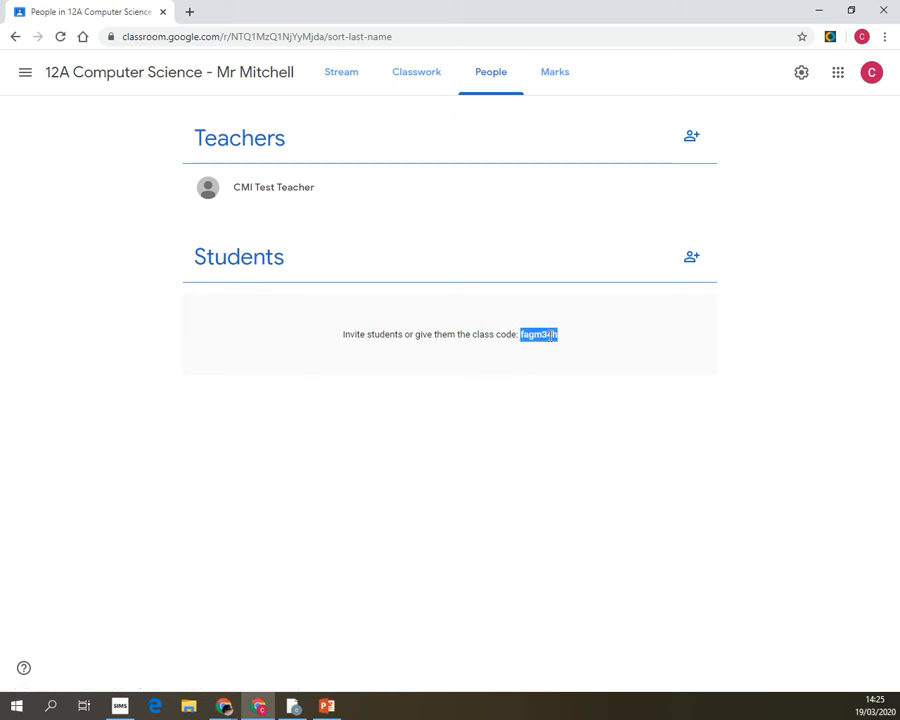
{"action": "right_click", "coordinate": [553, 338]}
{"action": "left_click", "coordinate": [560, 346]}
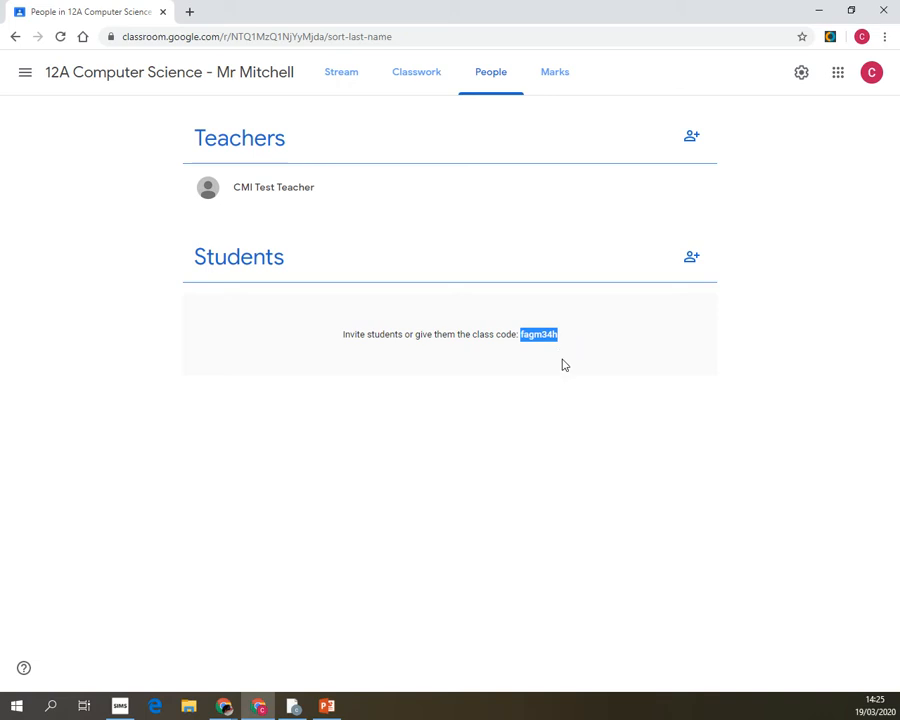
Step: Switch to the student account's Chrome window and join the class by pasting the copied class code
{"action": "left_click", "coordinate": [290, 710]}
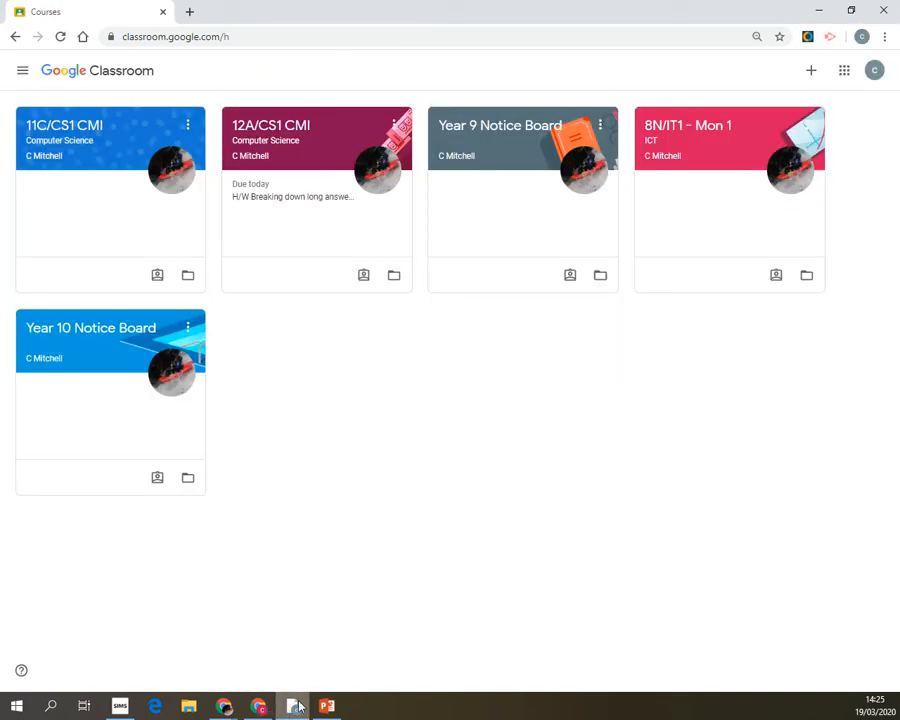
{"action": "left_click", "coordinate": [810, 71]}
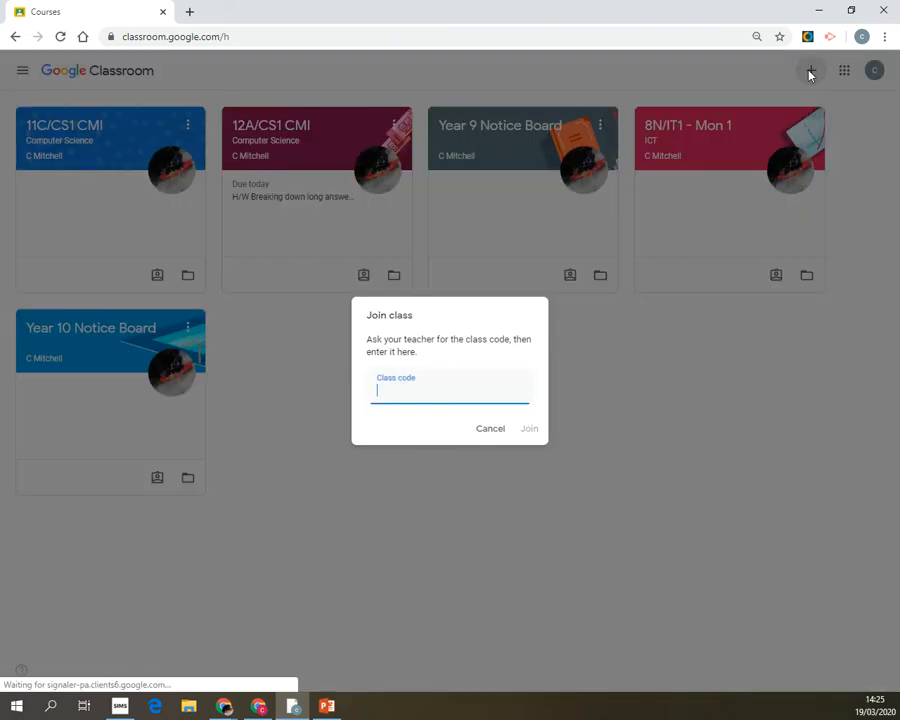
{"action": "right_click", "coordinate": [436, 390]}
{"action": "left_click", "coordinate": [477, 500]}
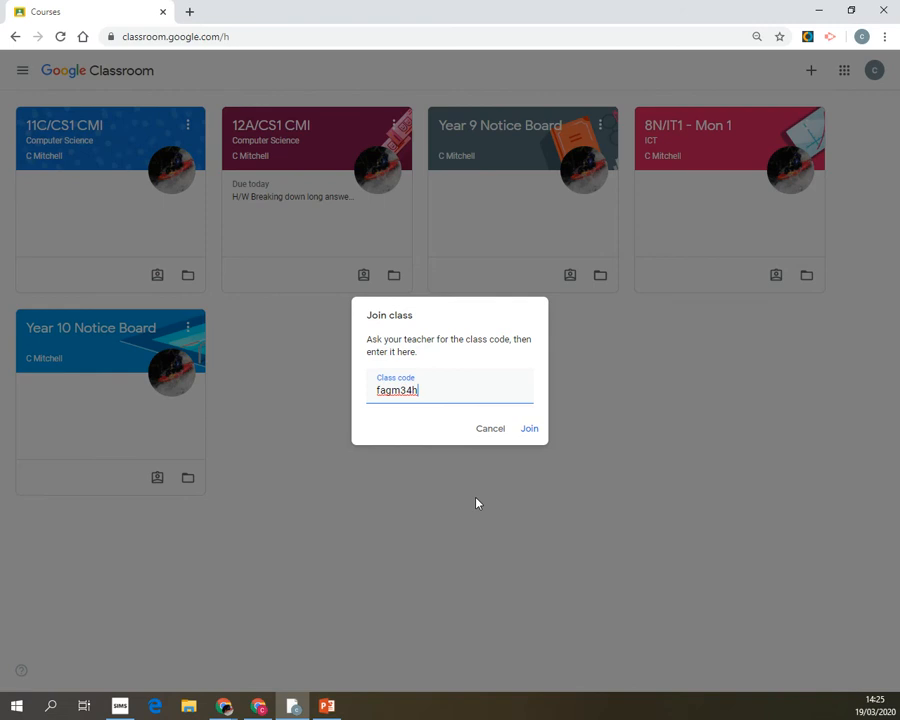
{"action": "left_click", "coordinate": [523, 433]}
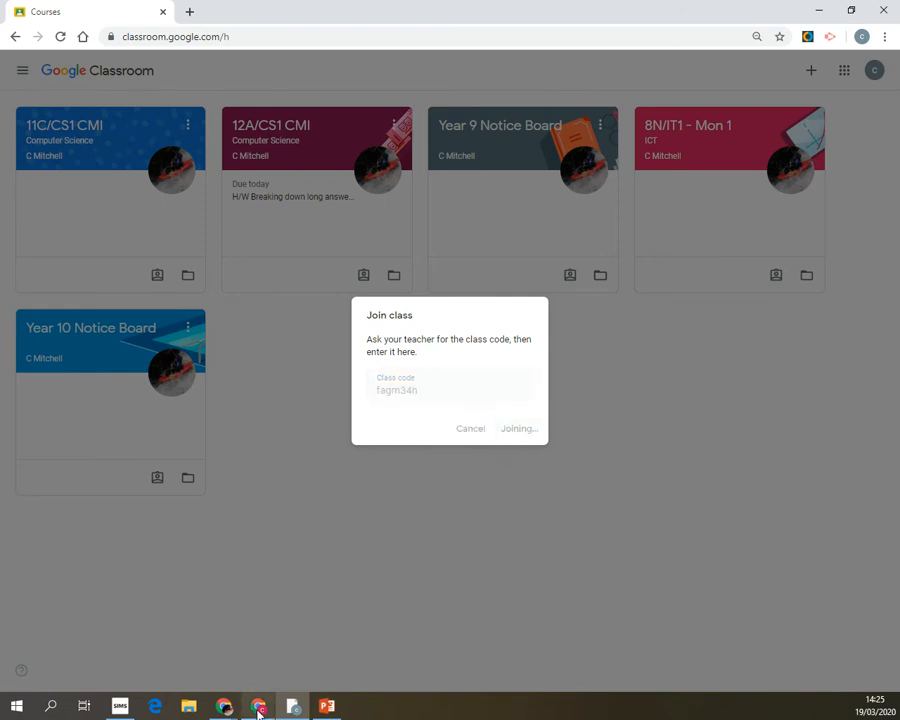
Step: Return to the teacher's Chrome window and reload the People page to check the class's student list
{"action": "mouse_move", "coordinate": [259, 708]}
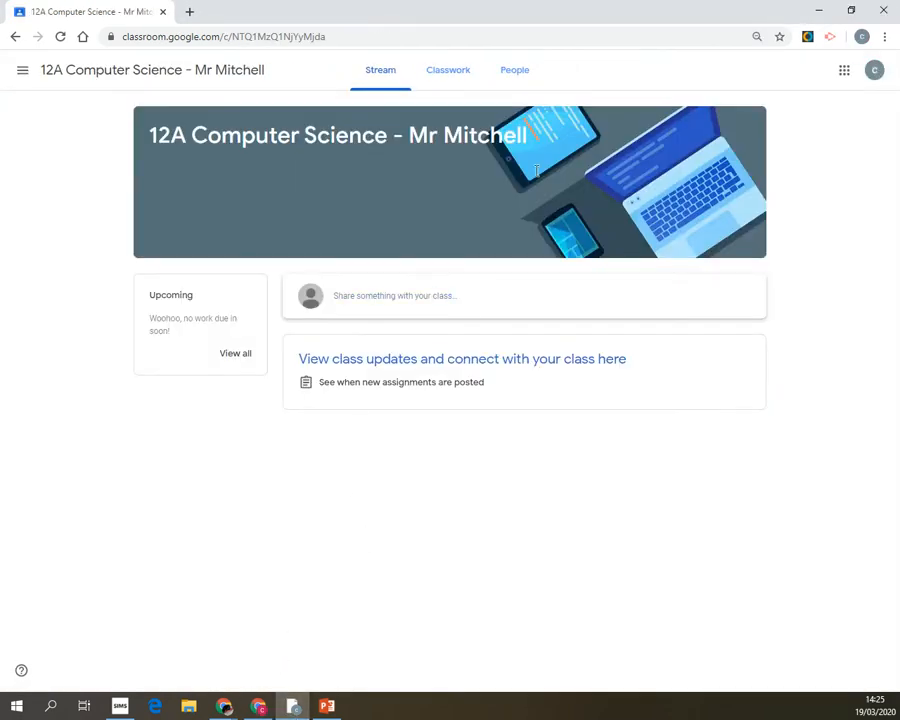
{"action": "left_click", "coordinate": [258, 706]}
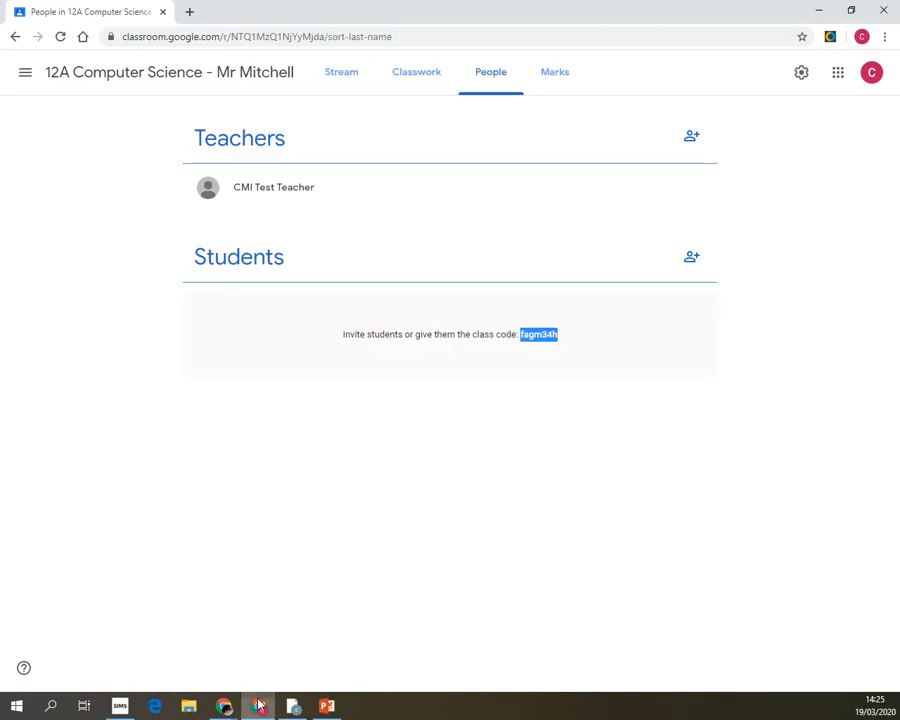
{"action": "left_click", "coordinate": [60, 36]}
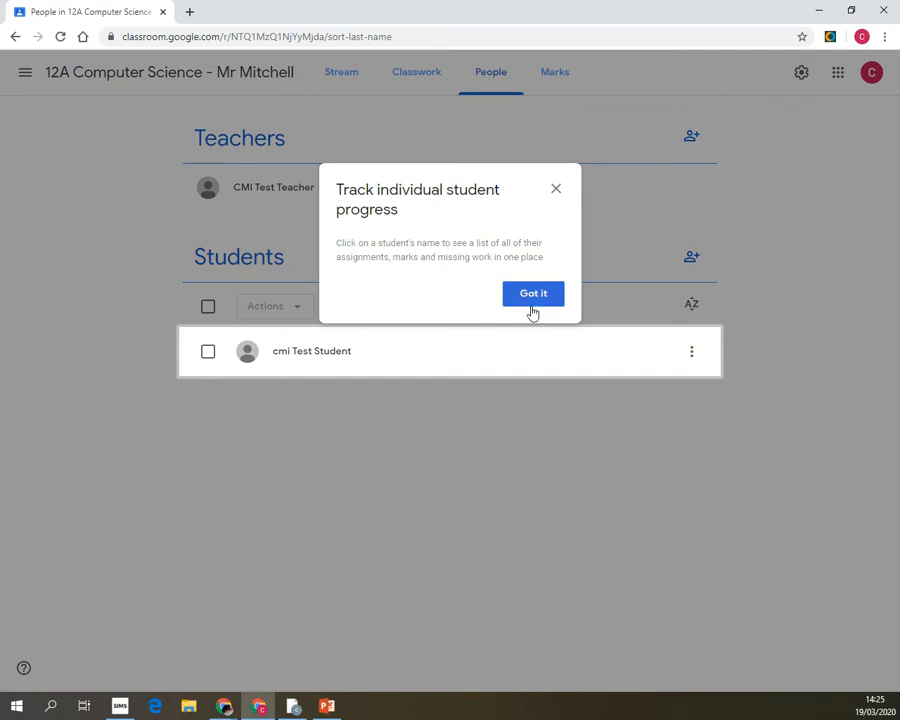
{"action": "left_click", "coordinate": [533, 295]}
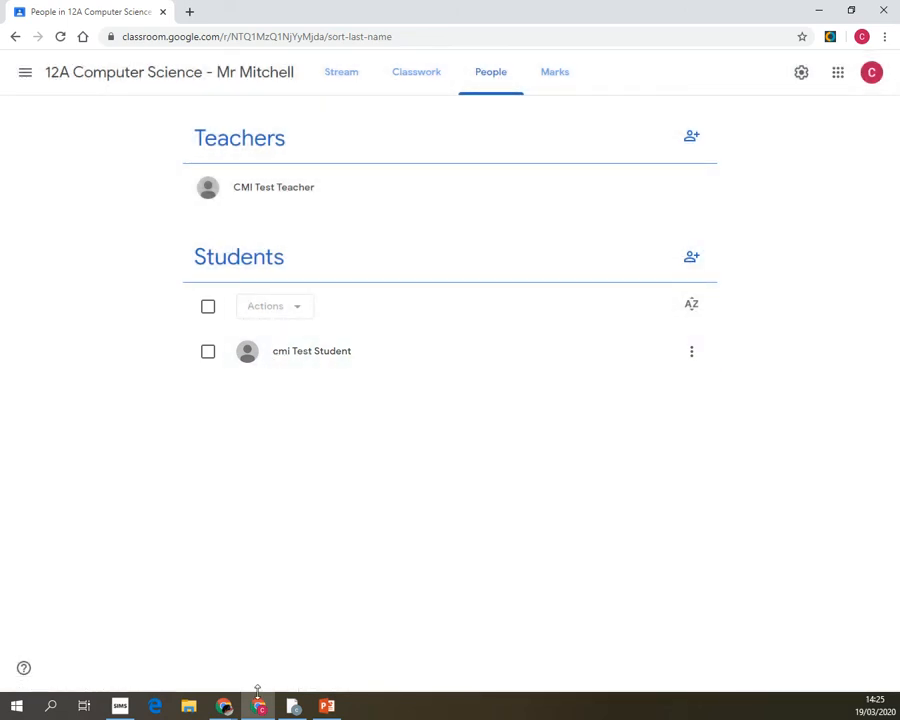
Step: Remove the test student from the class
{"action": "left_click", "coordinate": [209, 357]}
{"action": "left_click", "coordinate": [275, 310]}
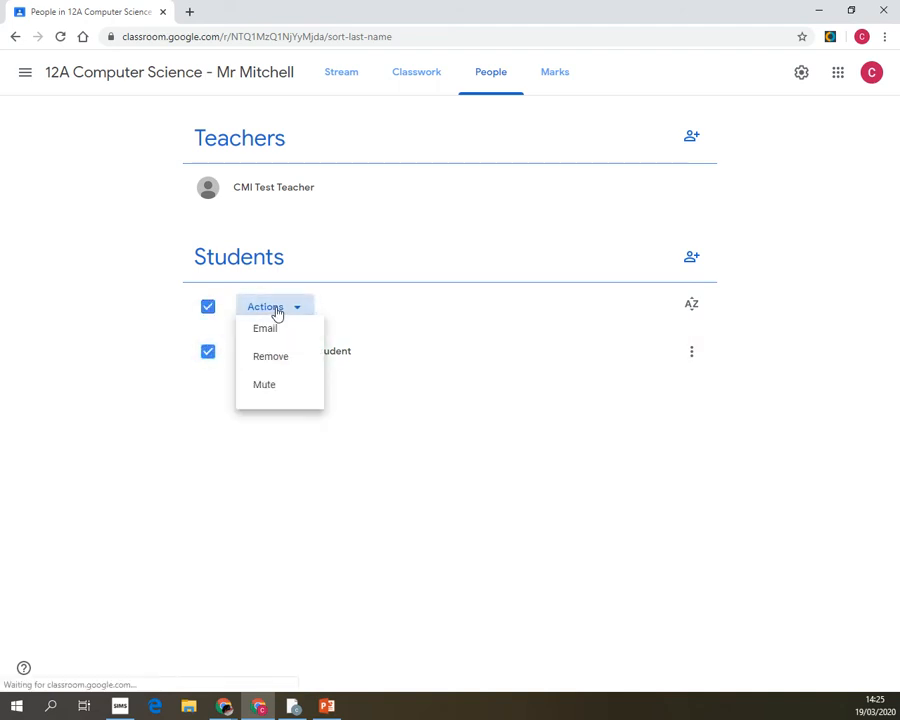
{"action": "left_click", "coordinate": [271, 379]}
{"action": "left_click", "coordinate": [588, 414]}
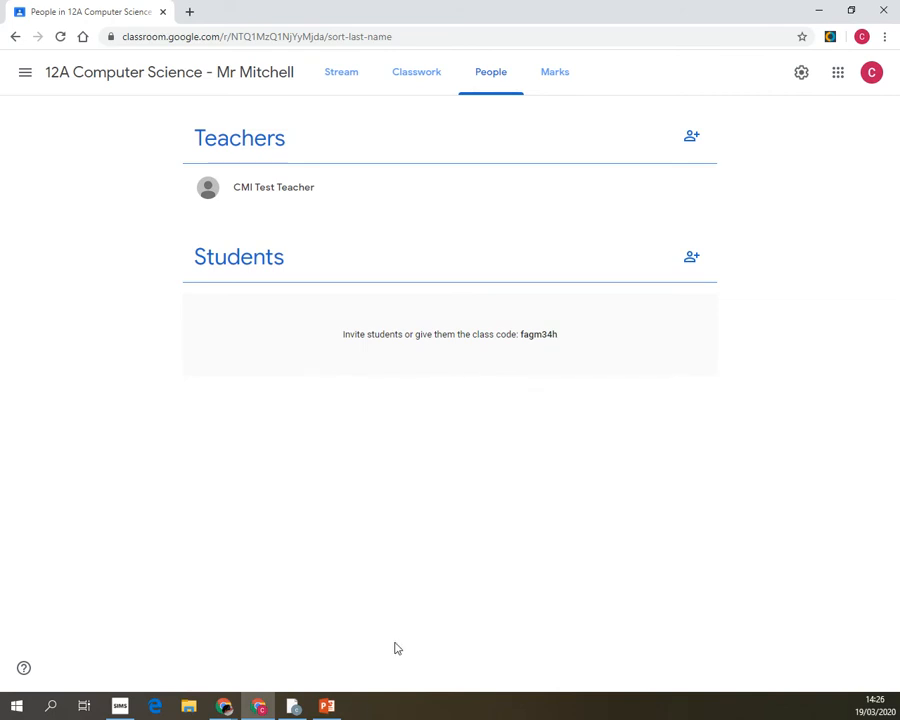
Step: Switch to the student's Chrome window and return to the course overview to check the enrolled classes
{"action": "left_click", "coordinate": [294, 706]}
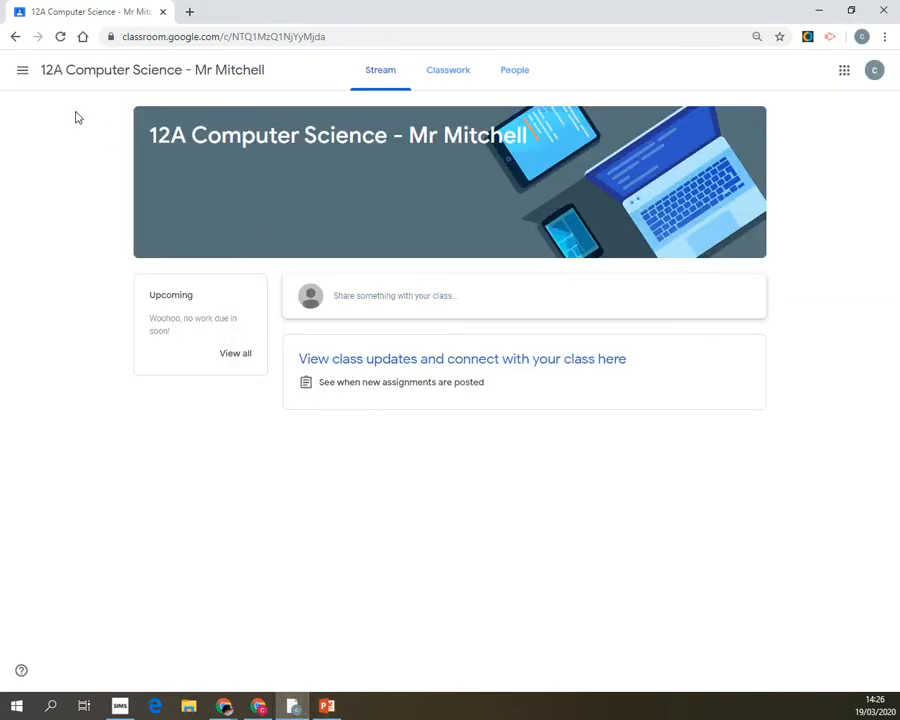
{"action": "left_click", "coordinate": [24, 72]}
{"action": "left_click", "coordinate": [42, 76]}
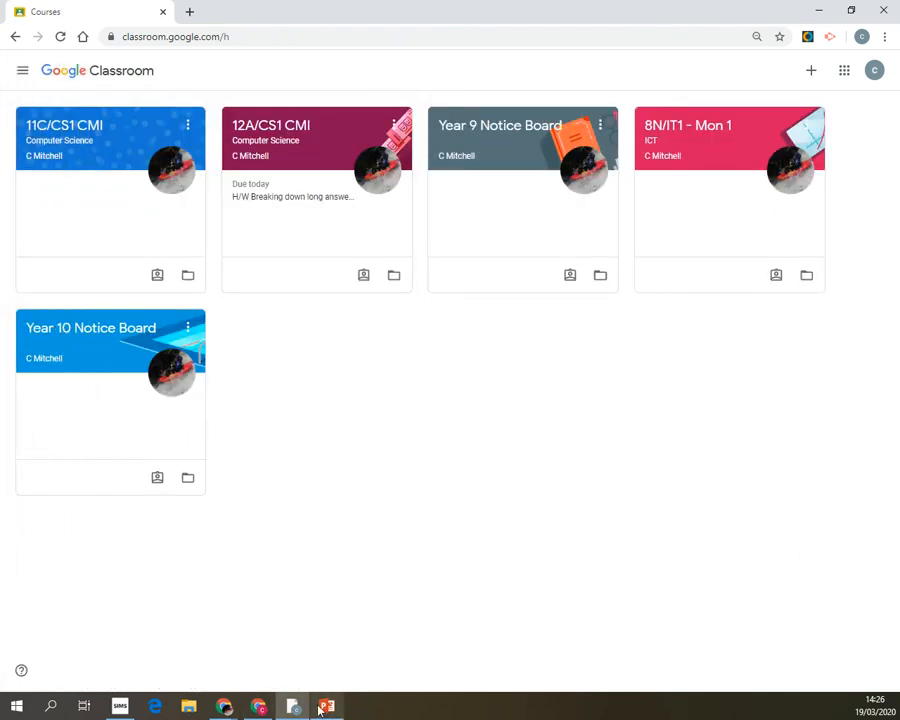
Step: Switch back to the teacher's Chrome window and invite the test student to the class, searching for "cmi_"
{"action": "left_click", "coordinate": [258, 706]}
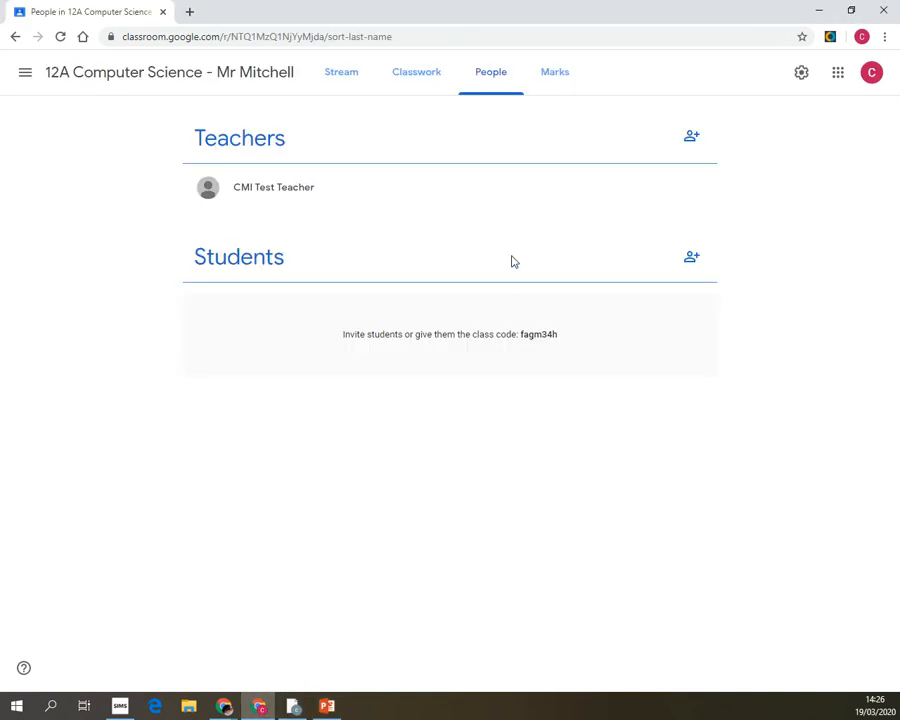
{"action": "left_click", "coordinate": [687, 272]}
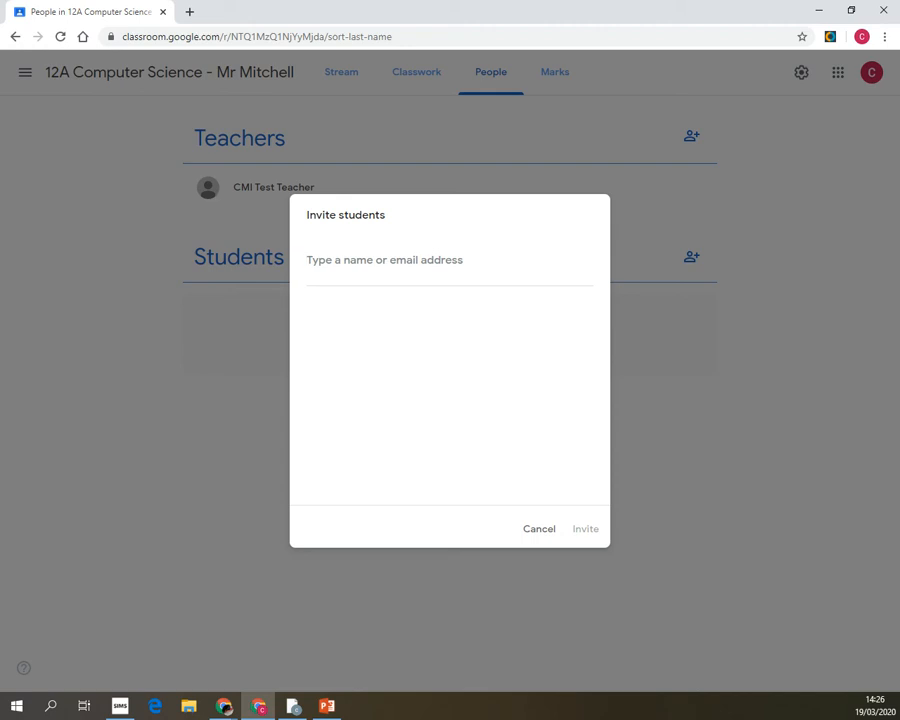
{"action": "type", "text": "cmi_"}
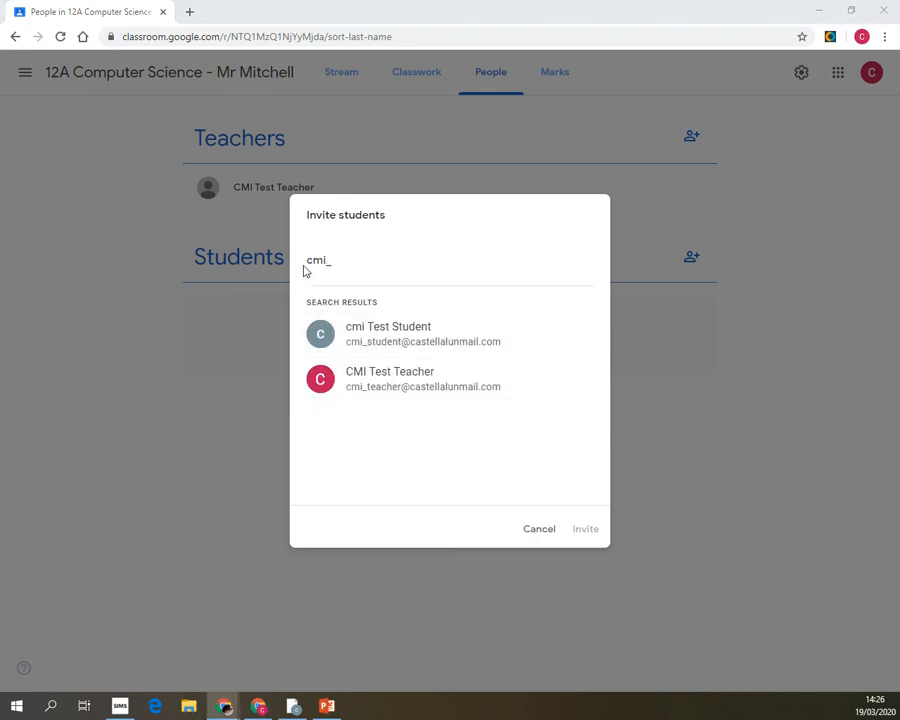
{"action": "left_click", "coordinate": [396, 340]}
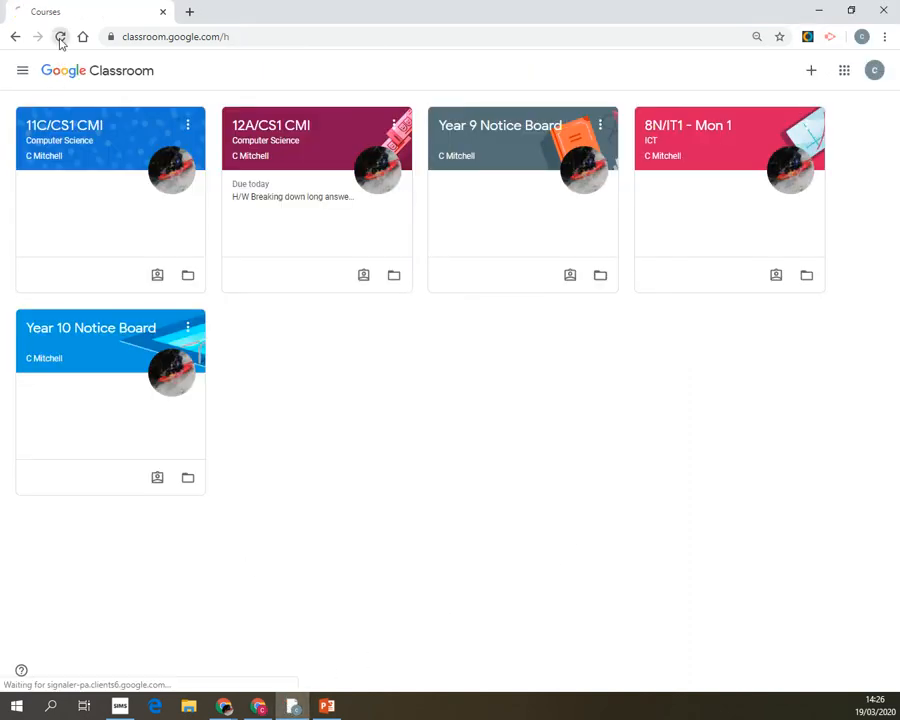
Step: Reload the student's course overview and join the 12A Computer Science class, checking the enrolment on the teacher's reloaded People page
{"action": "left_click", "coordinate": [60, 38]}
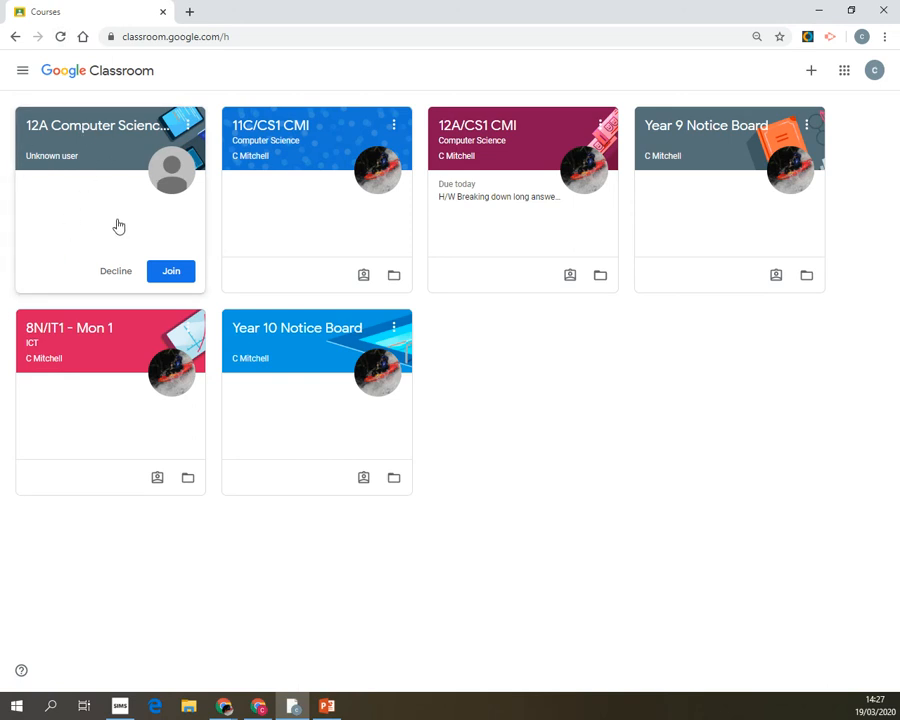
{"action": "left_click", "coordinate": [168, 283]}
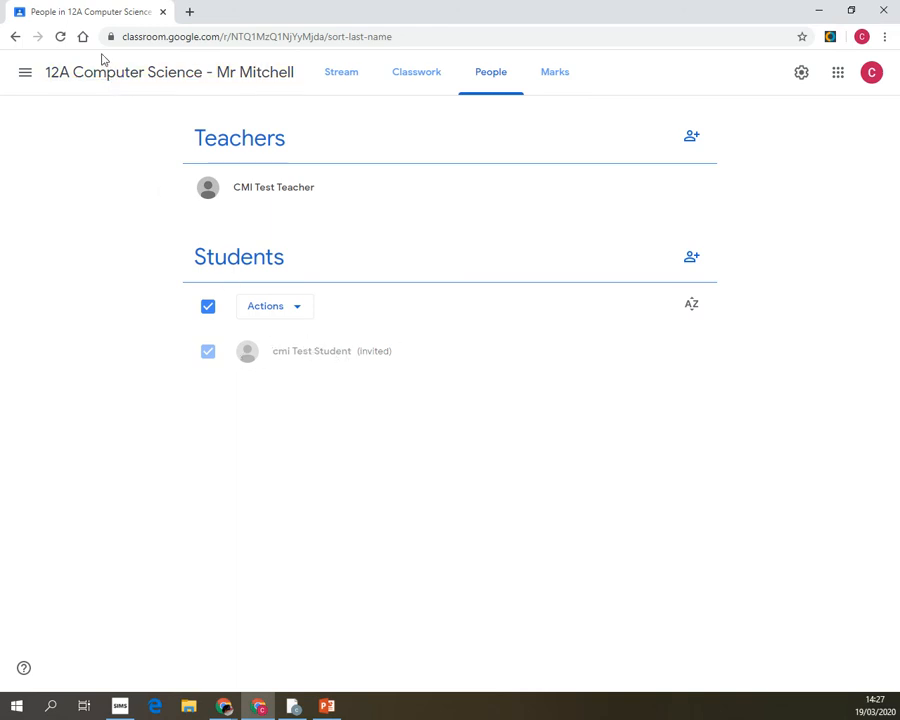
{"action": "left_click", "coordinate": [61, 40]}
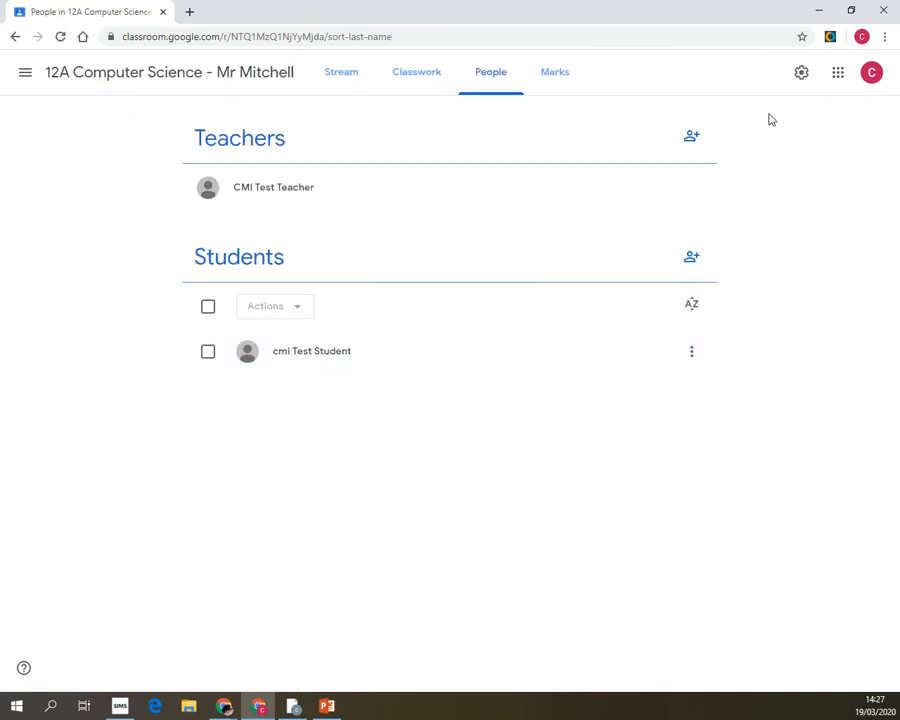
Step: Switch to the student's Chrome window and post "Hi guys!!! I'm a student!" to the class stream
{"action": "left_click", "coordinate": [289, 706]}
{"action": "left_click", "coordinate": [394, 307]}
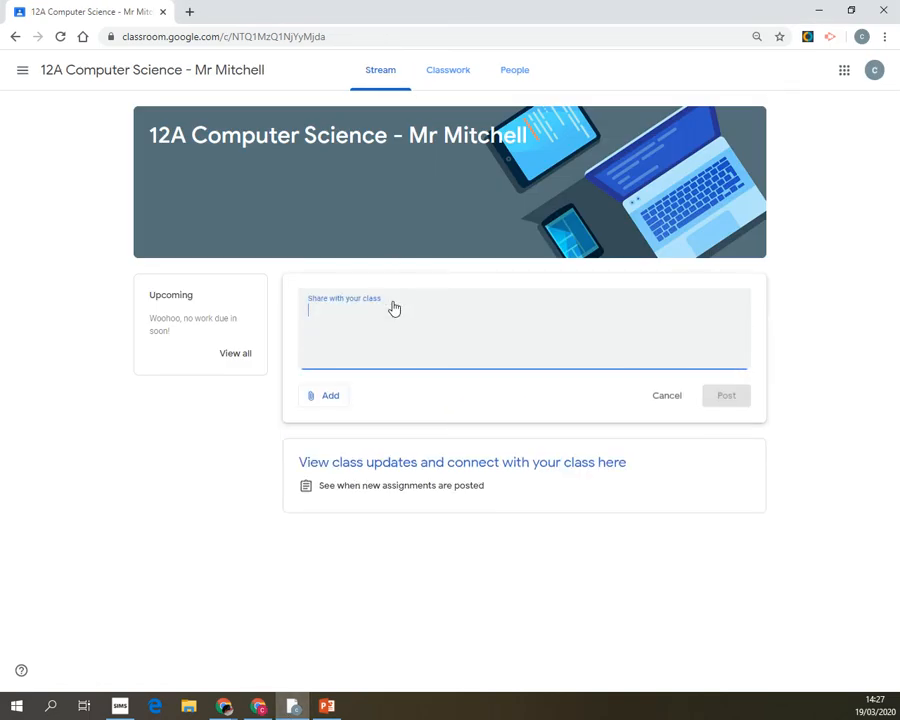
{"action": "type", "text": "Hi guys!!!"}
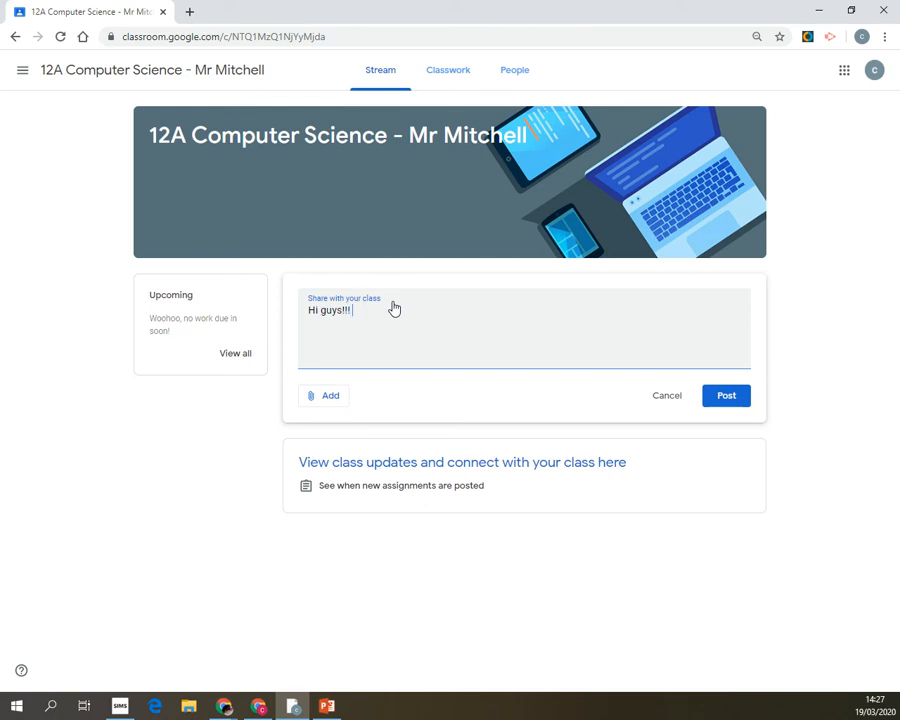
{"action": "type", "text": " I'm a students"}
{"action": "key", "text": "BackSpace"}
{"action": "type", "text": "!"}
{"action": "left_click", "coordinate": [712, 405]}
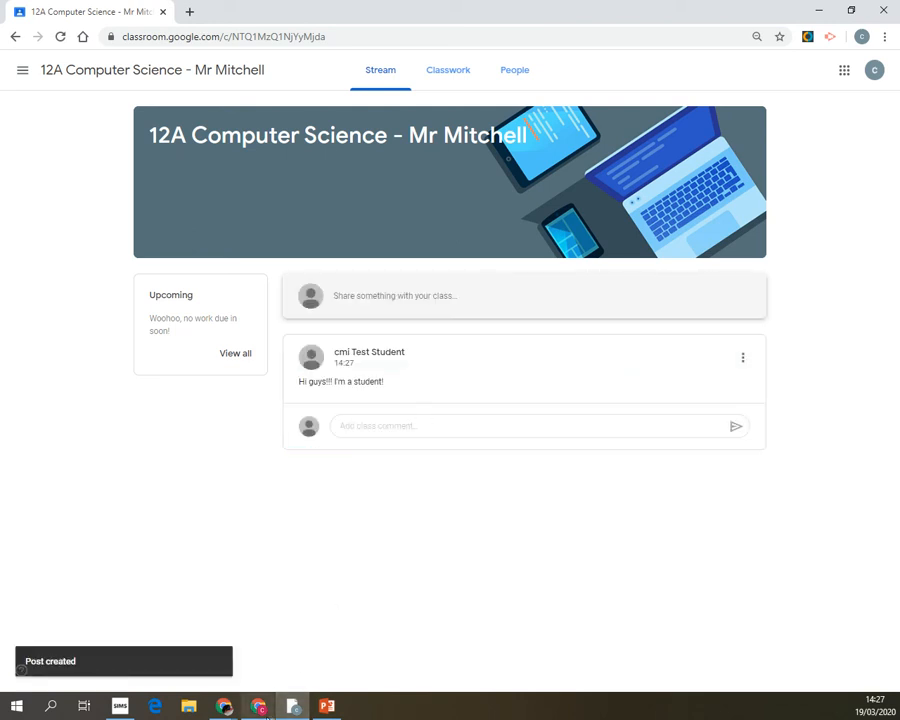
Step: Switch to the teacher's Chrome window and view the student's post on the Stream page, dismissing the introductory tips
{"action": "left_click", "coordinate": [262, 707]}
{"action": "left_click", "coordinate": [340, 76]}
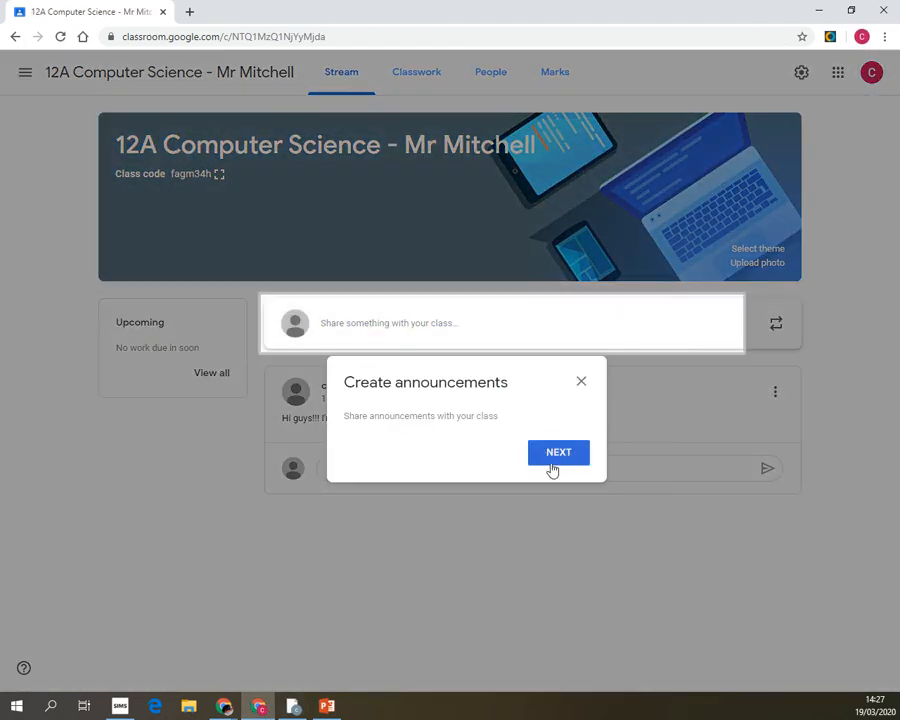
{"action": "left_click", "coordinate": [552, 455]}
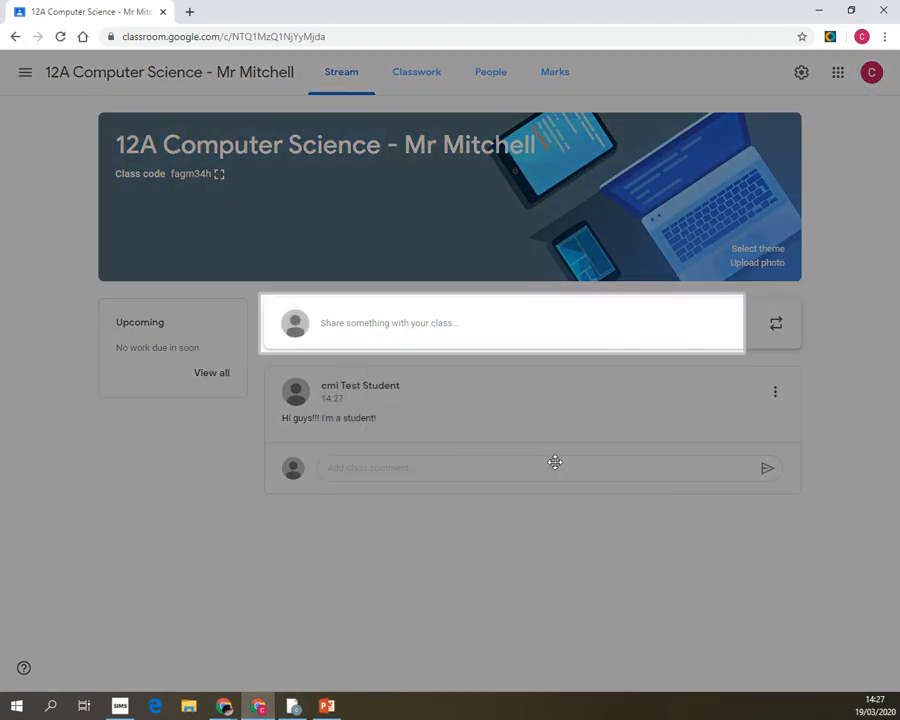
{"action": "left_click", "coordinate": [763, 450]}
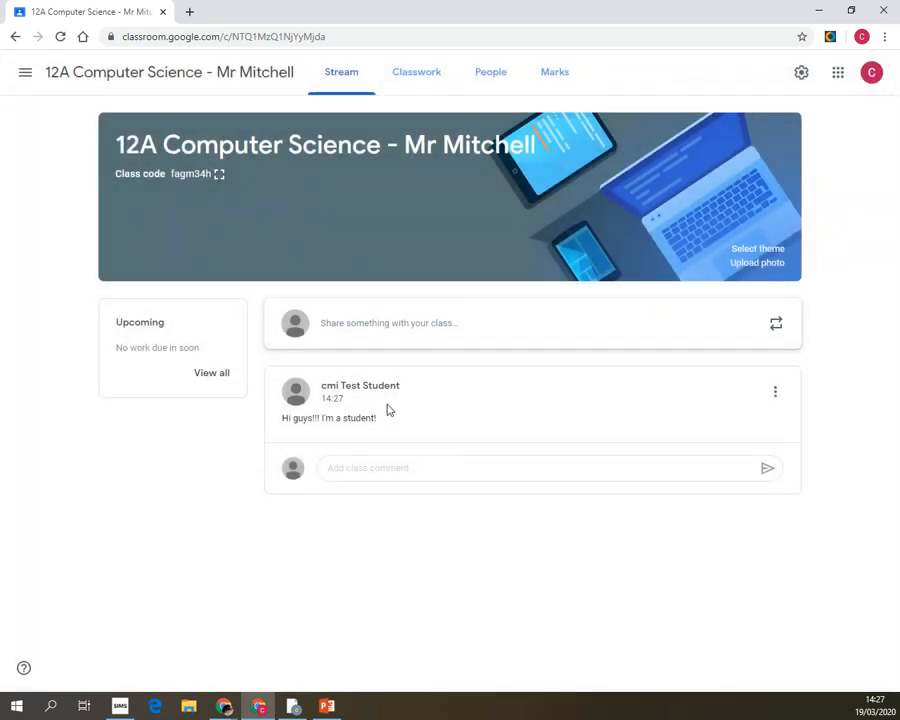
{"action": "left_click", "coordinate": [352, 467]}
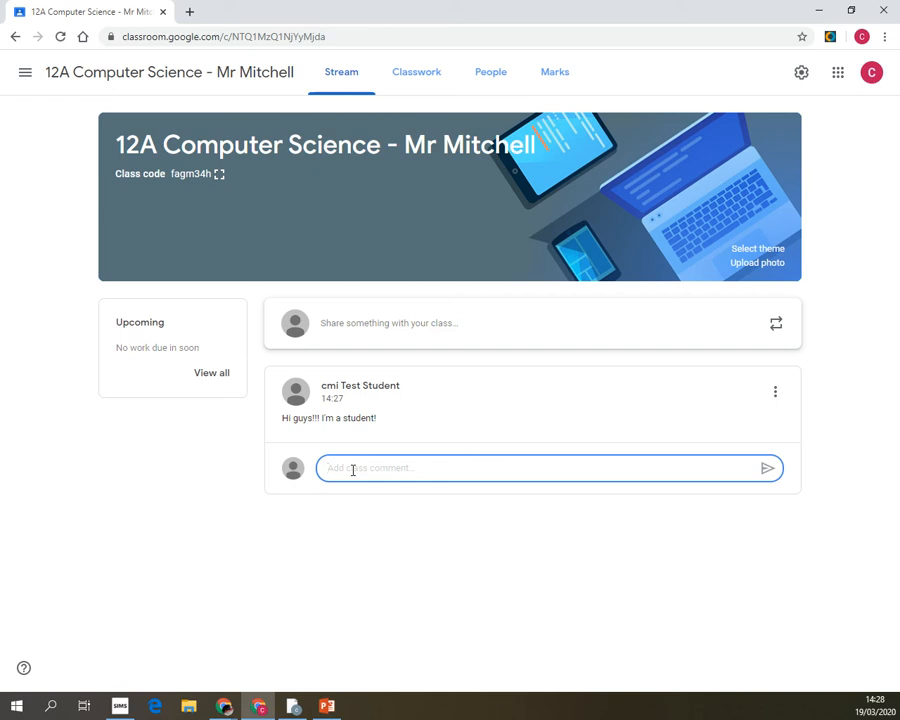
Step: In the class settings, set the Stream permission to "Only teachers can post or comment"
{"action": "left_click", "coordinate": [801, 75]}
{"action": "scroll", "coordinate": [600, 560], "scroll_direction": "down", "scroll_amount": 2}
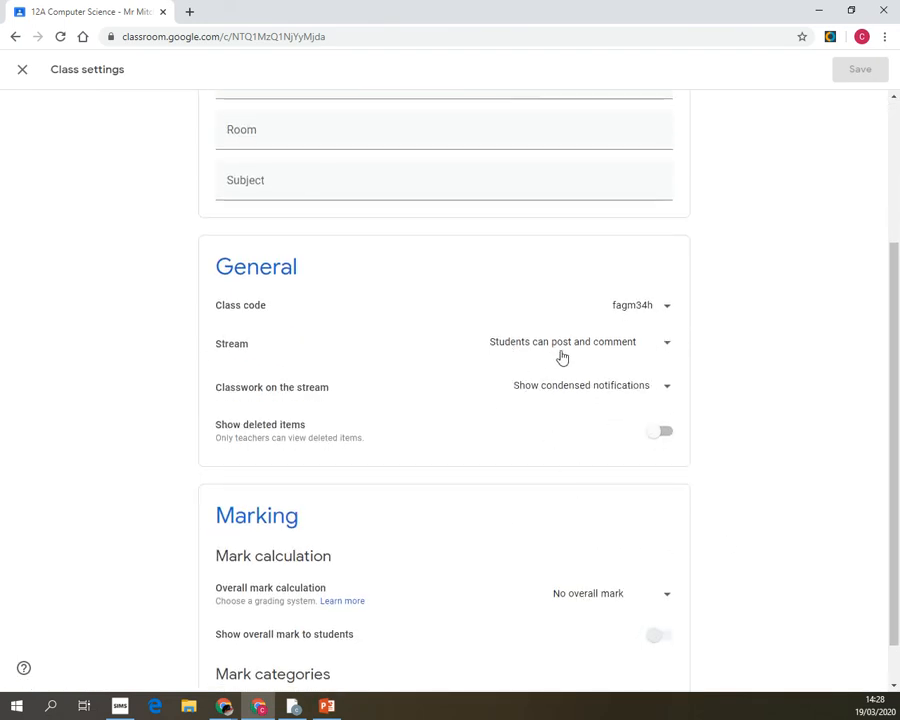
{"action": "left_click", "coordinate": [590, 352]}
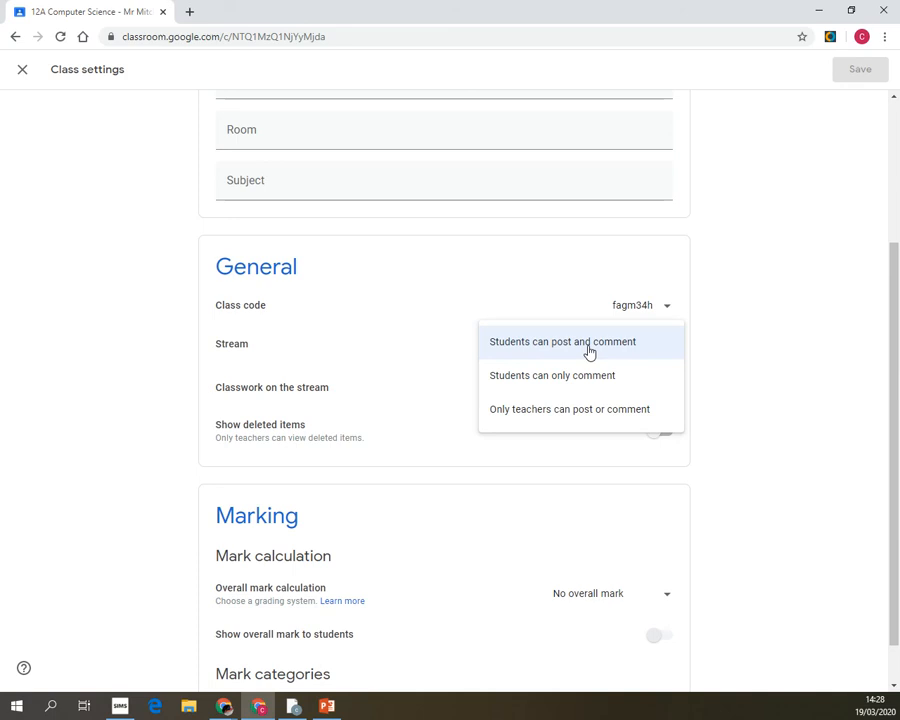
{"action": "left_click", "coordinate": [597, 410]}
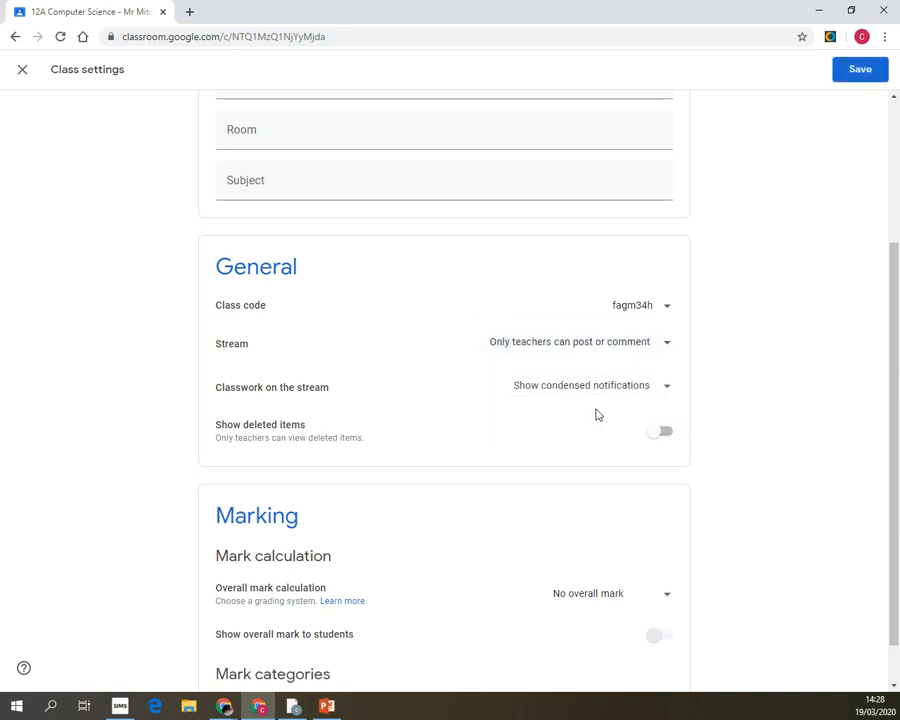
Step: Review the class code and classwork notification options, keeping "Show condensed notifications", and save the class settings
{"action": "left_click", "coordinate": [644, 312]}
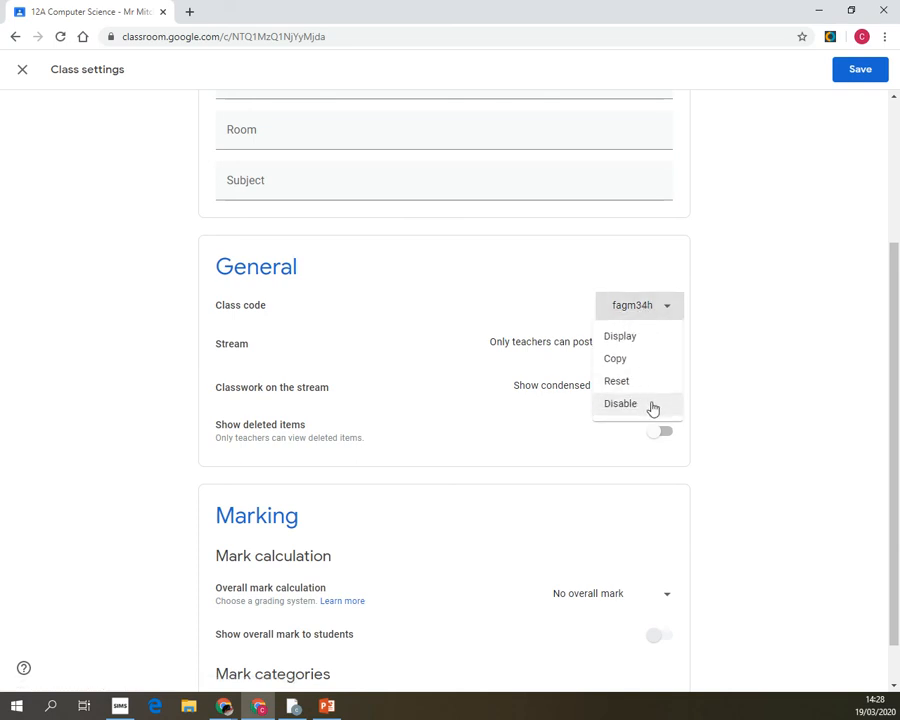
{"action": "left_click", "coordinate": [765, 358]}
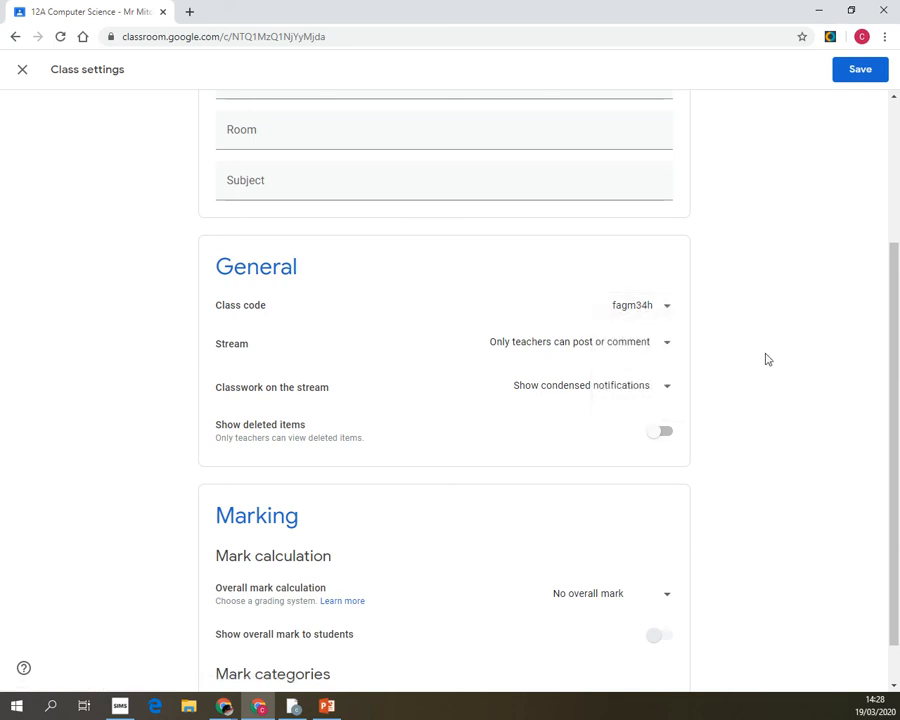
{"action": "scroll", "coordinate": [569, 426], "scroll_direction": "down", "scroll_amount": 1}
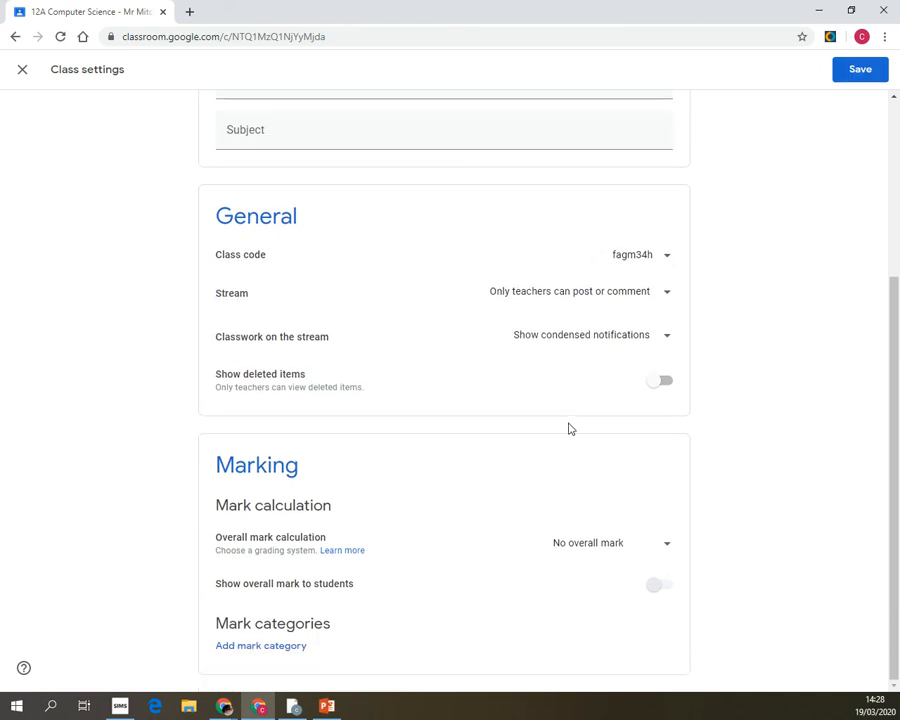
{"action": "left_click", "coordinate": [625, 337]}
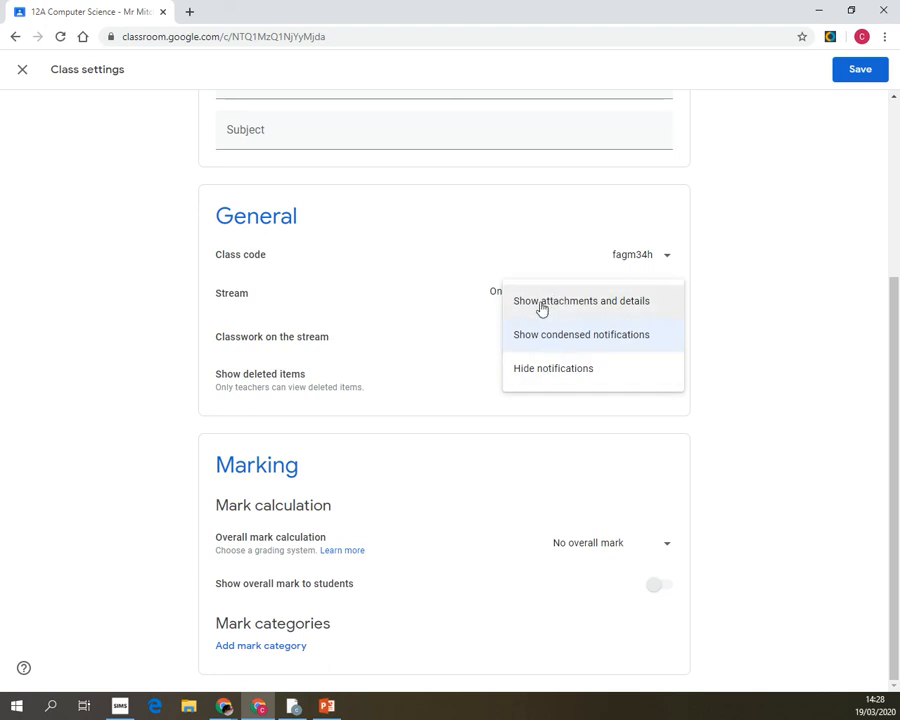
{"action": "left_click", "coordinate": [519, 336]}
{"action": "scroll", "coordinate": [560, 180], "scroll_direction": "up", "scroll_amount": 3}
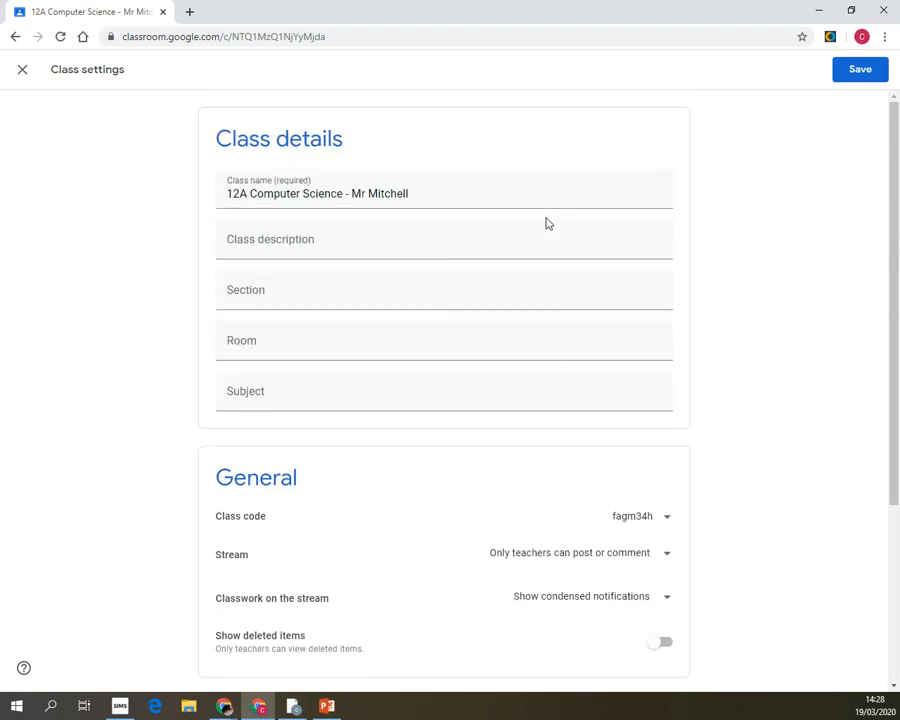
{"action": "scroll", "coordinate": [350, 526], "scroll_direction": "down", "scroll_amount": 2}
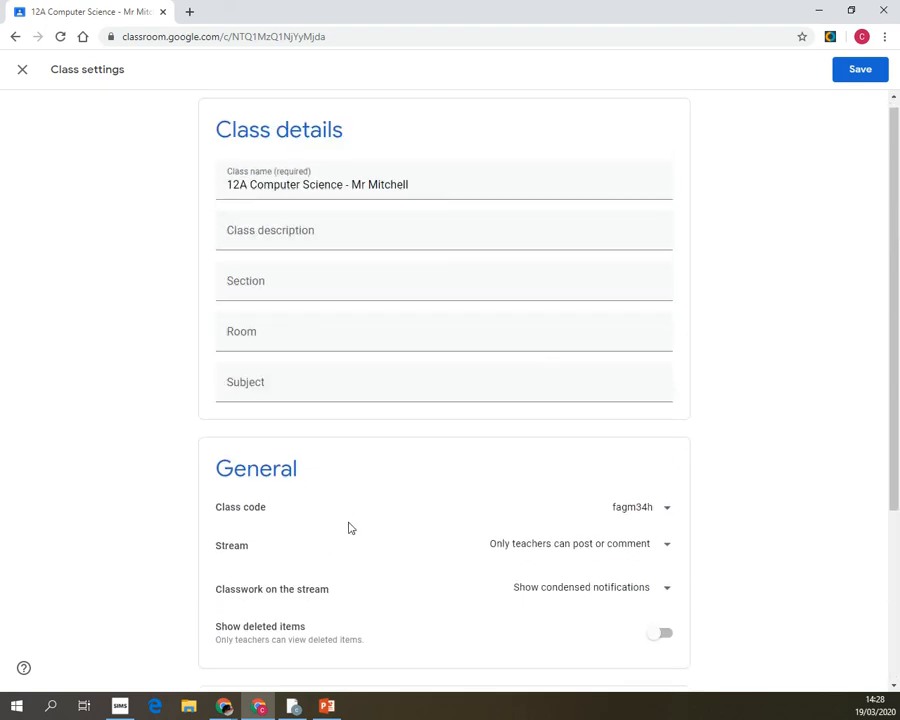
{"action": "scroll", "coordinate": [255, 590], "scroll_direction": "down", "scroll_amount": 1}
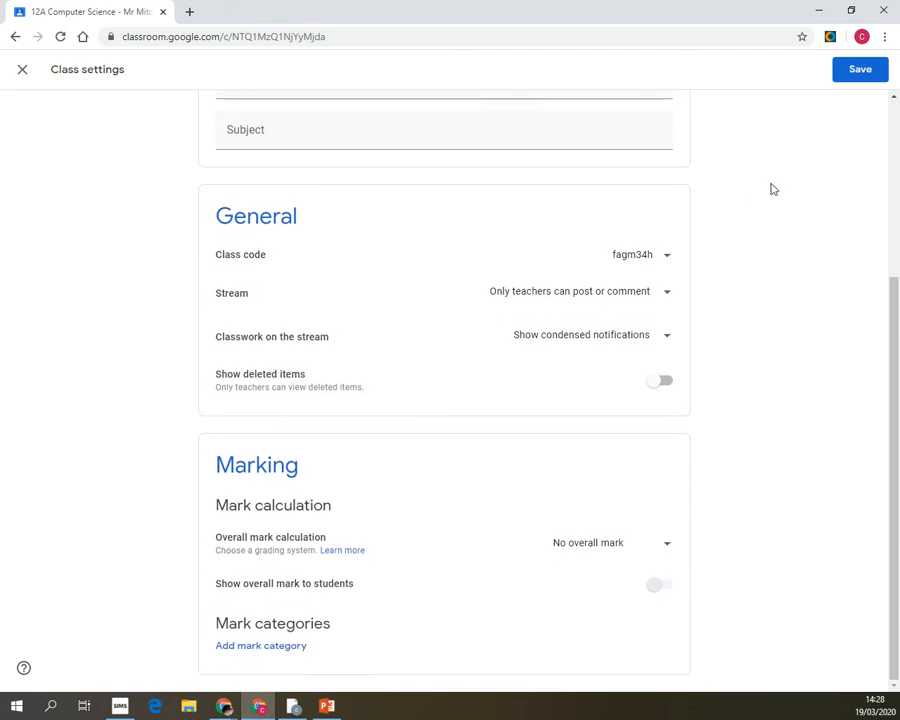
{"action": "left_click", "coordinate": [852, 69]}
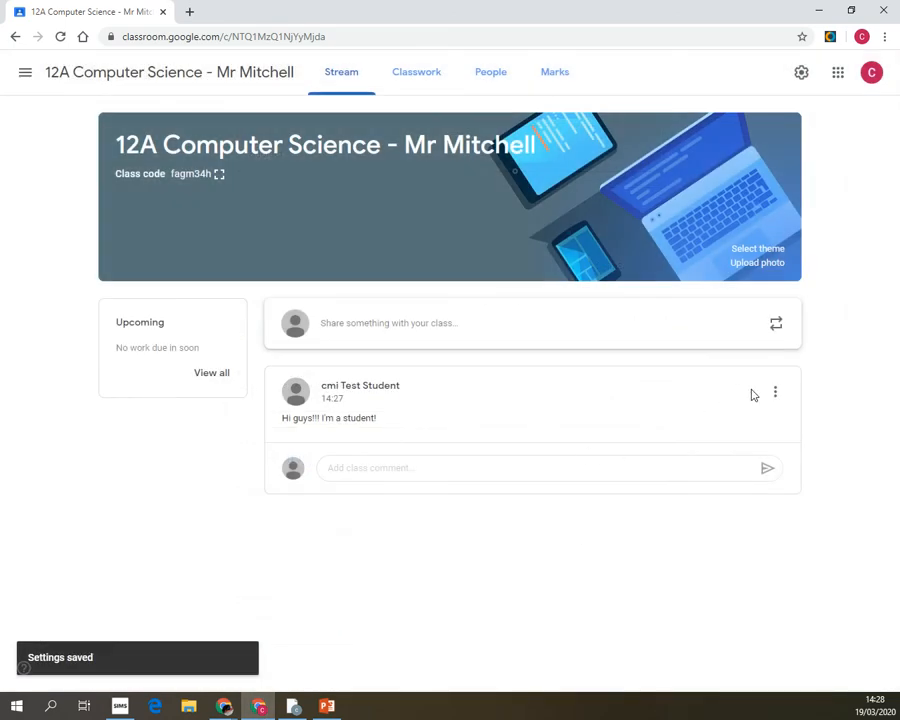
Step: Delete the test student's post from the class stream
{"action": "left_click", "coordinate": [774, 392]}
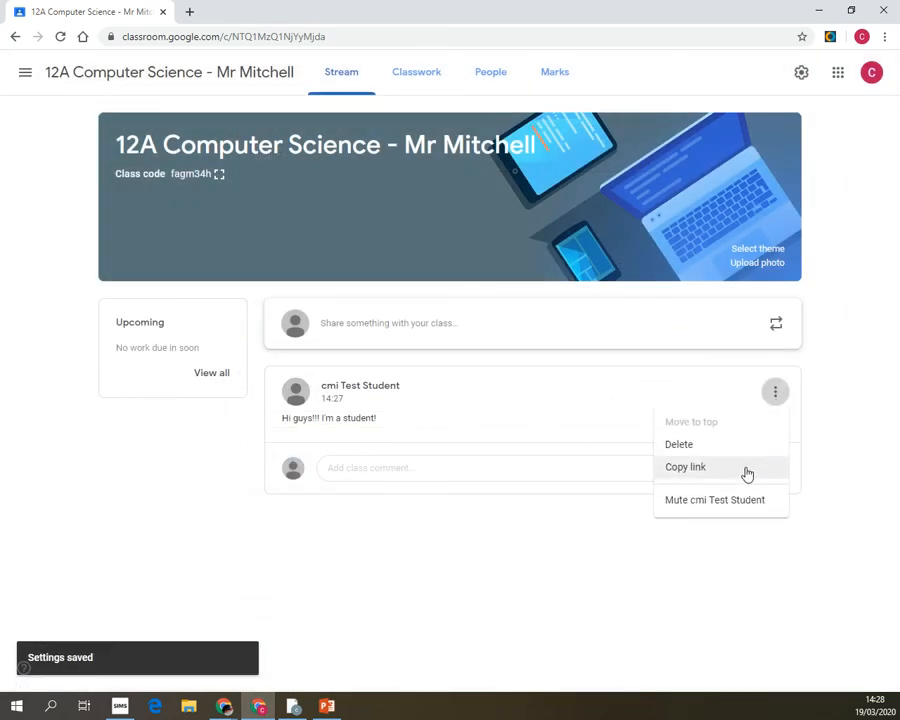
{"action": "left_click", "coordinate": [727, 446]}
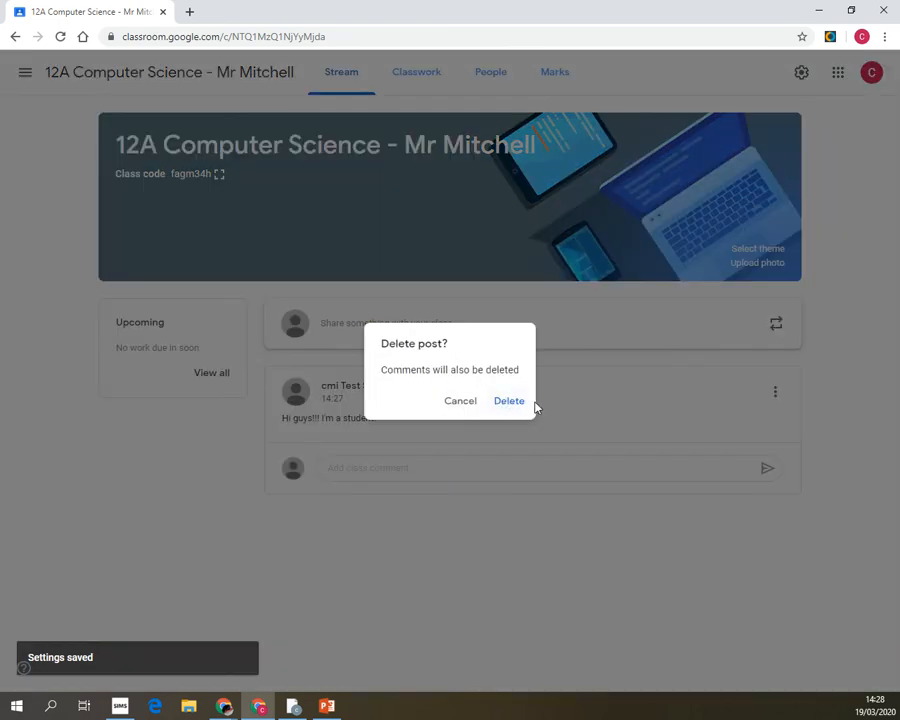
{"action": "left_click", "coordinate": [502, 402]}
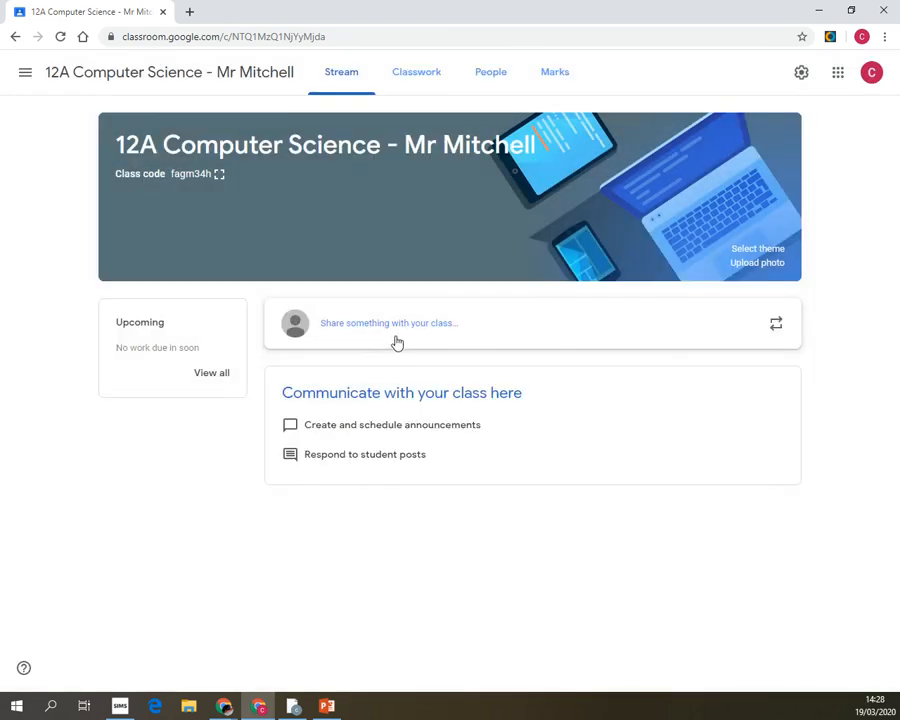
Step: Post the announcement "Welcome to the Year 12 Computer Science Google Classroom." to all students on the class stream
{"action": "left_click", "coordinate": [396, 340]}
{"action": "type", "text": "Welcome to the"}
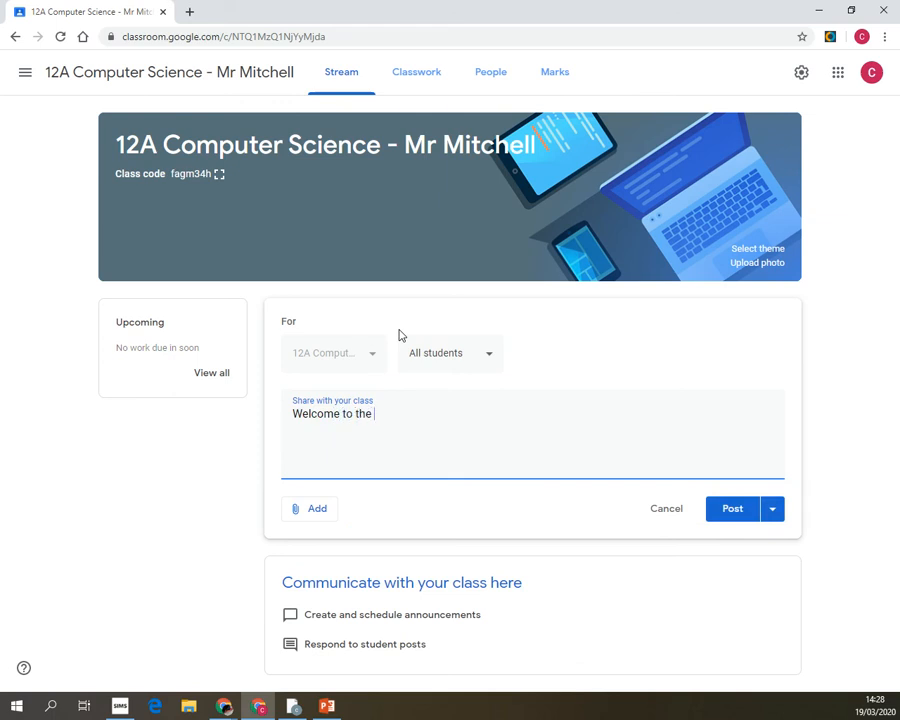
{"action": "type", "text": " Year 12 Computer Scie"}
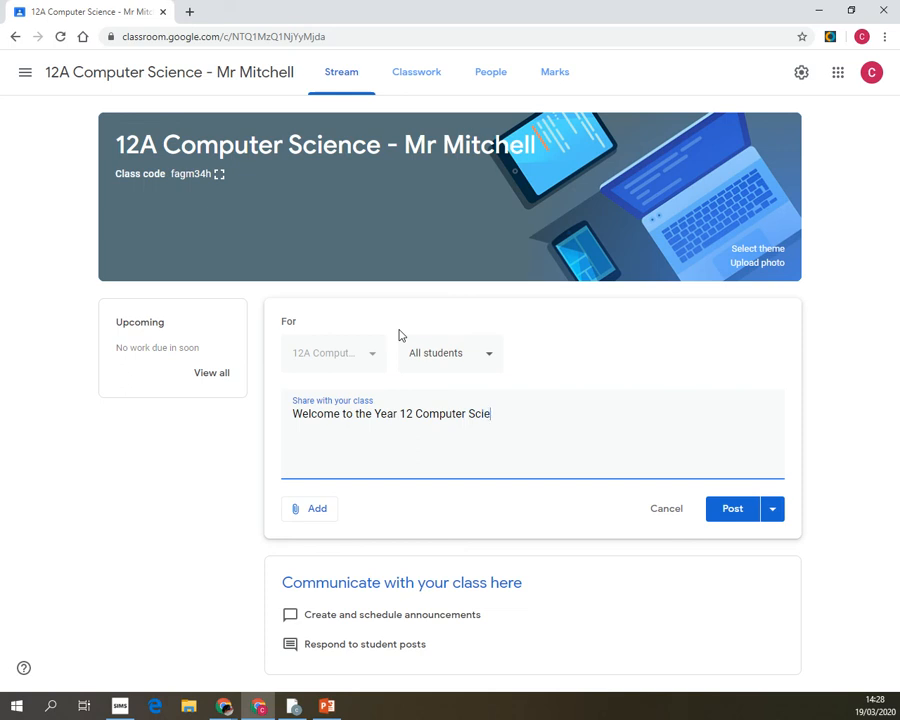
{"action": "type", "text": "nce Google Classroom."}
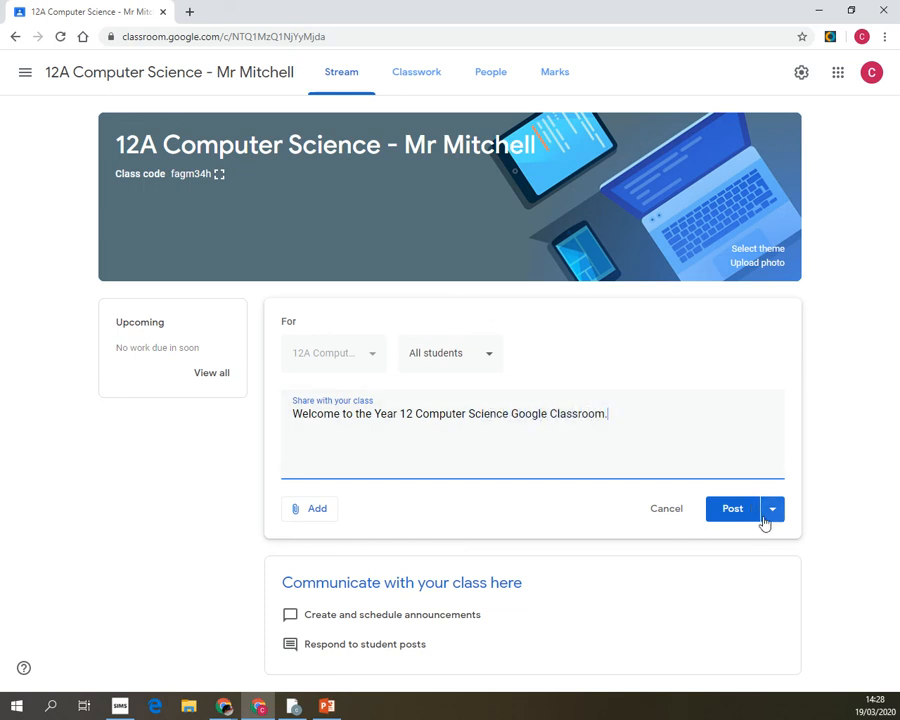
{"action": "left_click", "coordinate": [733, 510]}
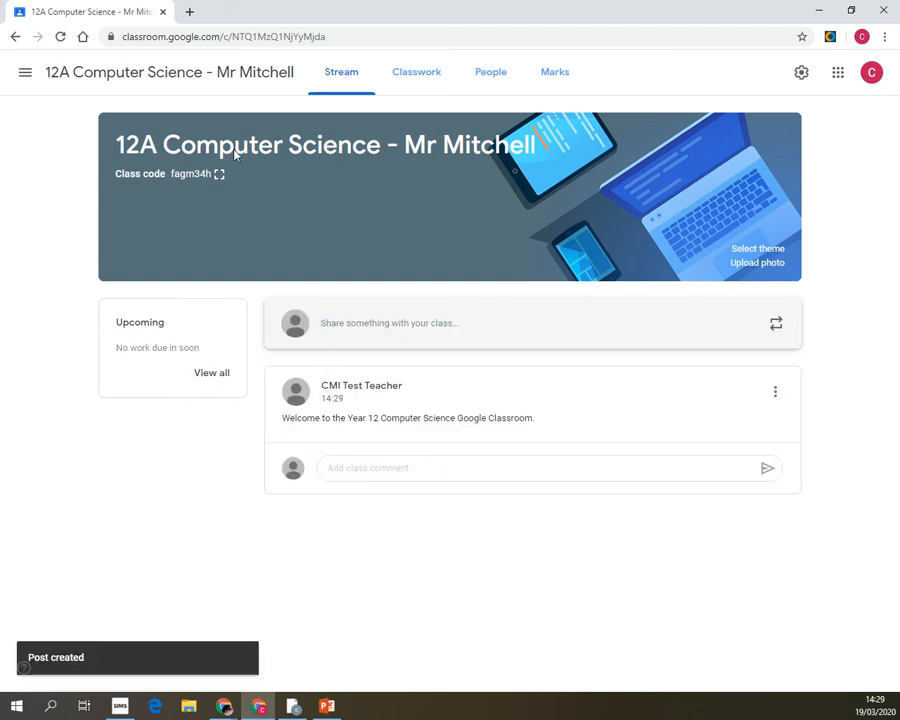
Step: Switch to the student's Chrome window and show the updated stream to check the teacher's announcement
{"action": "left_click", "coordinate": [292, 706]}
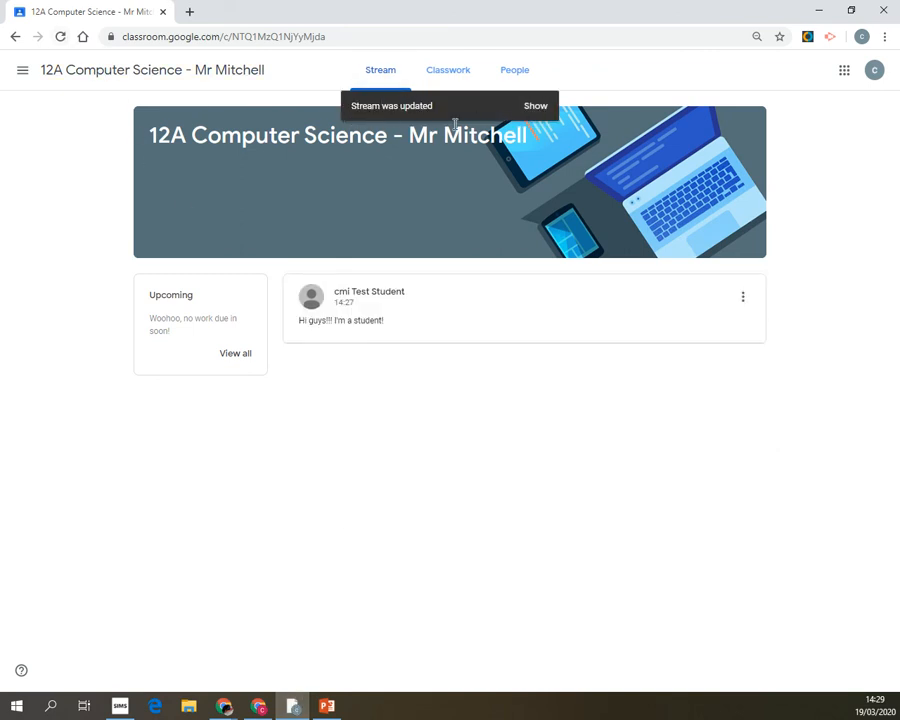
{"action": "left_click", "coordinate": [535, 106]}
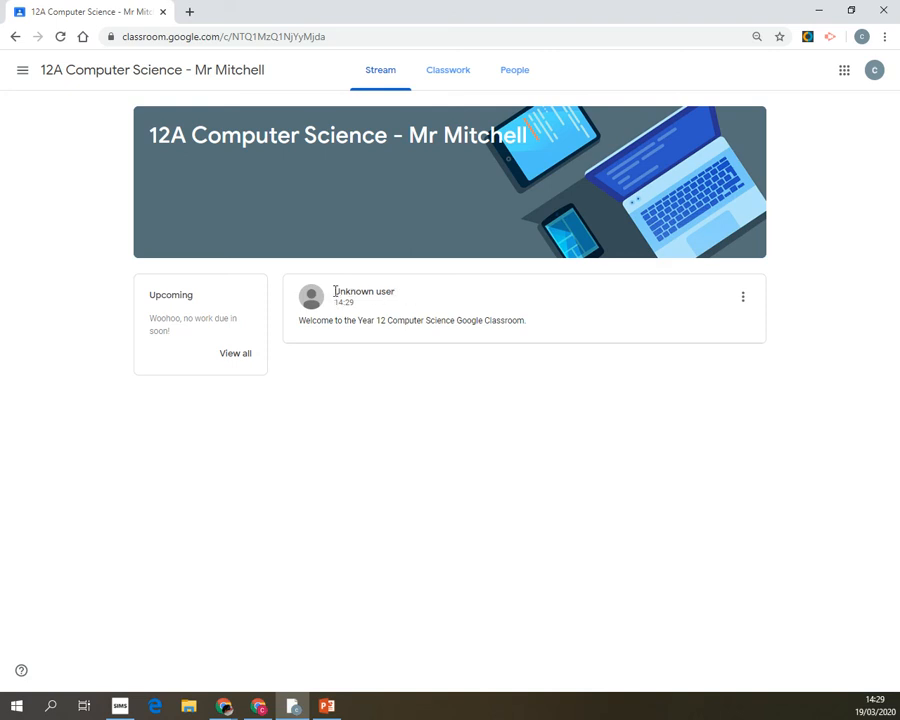
{"action": "double_click", "coordinate": [403, 291]}
{"action": "left_click", "coordinate": [406, 291]}
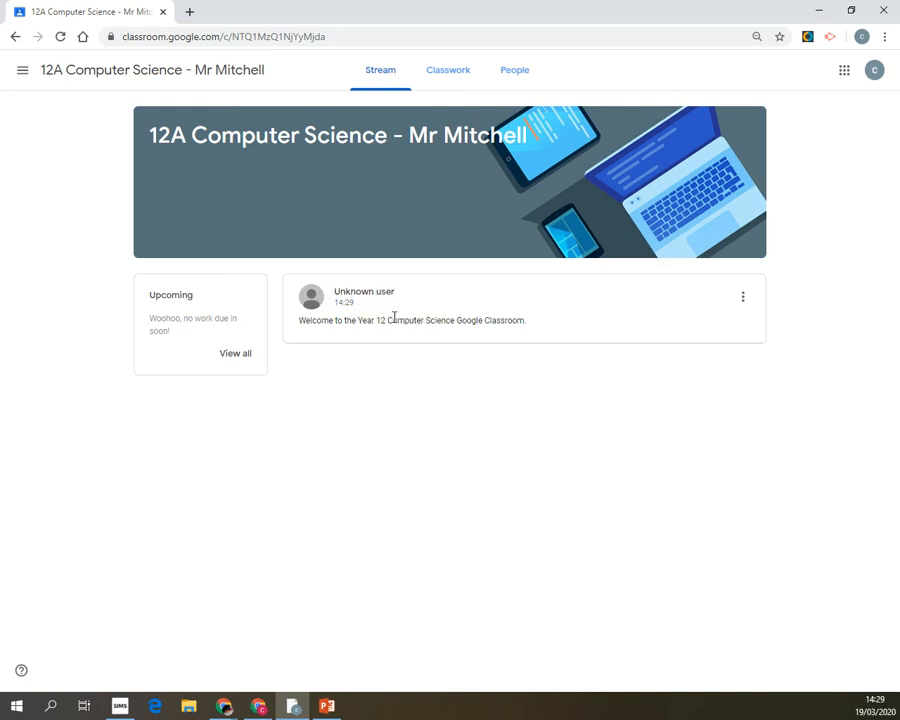